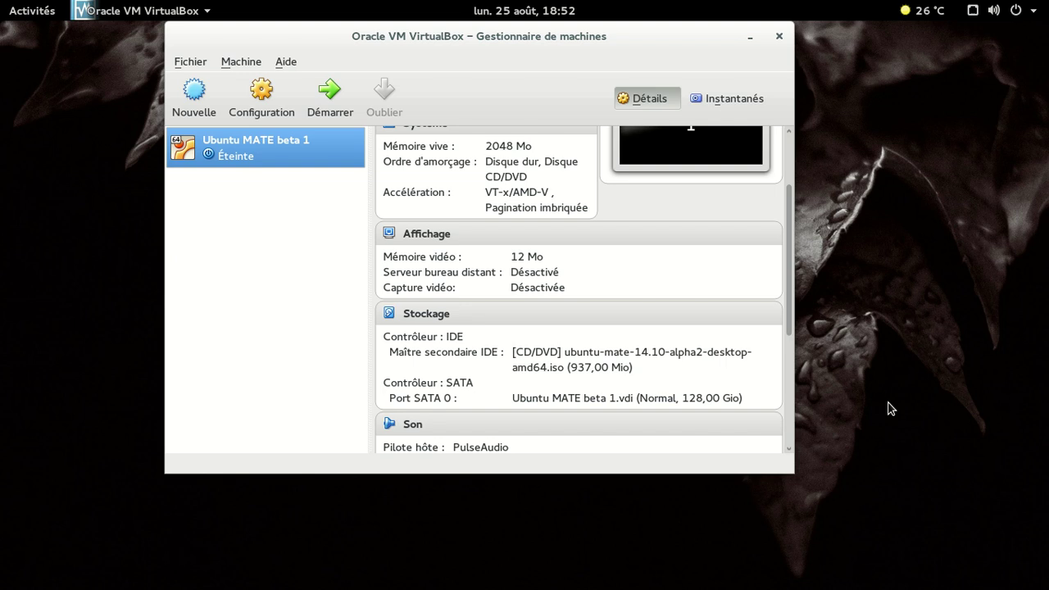
Start the "Ubuntu MATE beta 1" virtual machine and log in to its session with the account password.
{"action": "left_click", "coordinate": [330, 94]}
{"action": "left_click", "coordinate": [747, 43]}
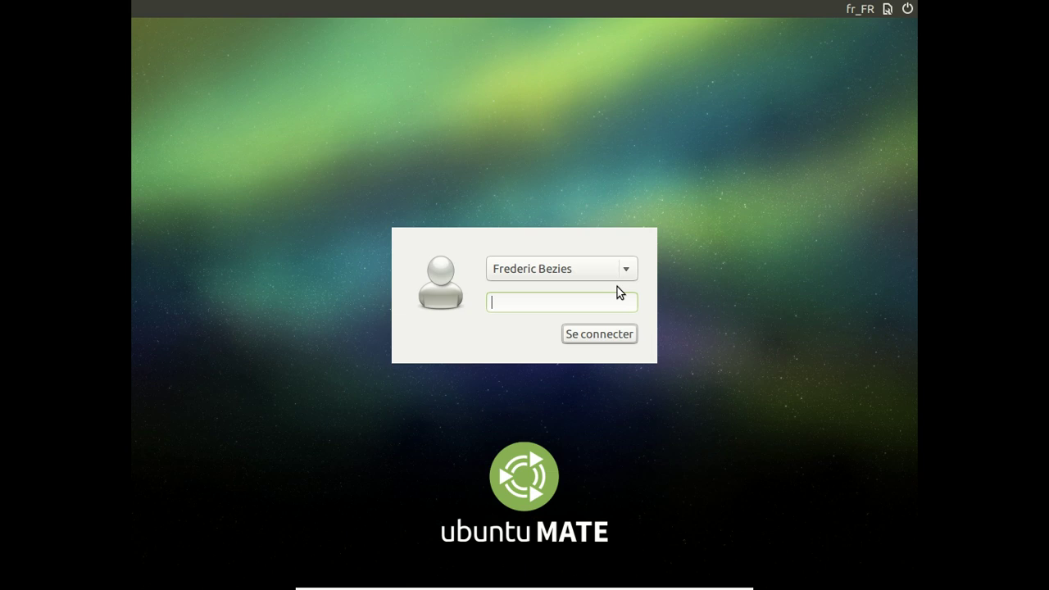
{"action": "type", "text": "*******"}
{"action": "key", "text": "Return"}
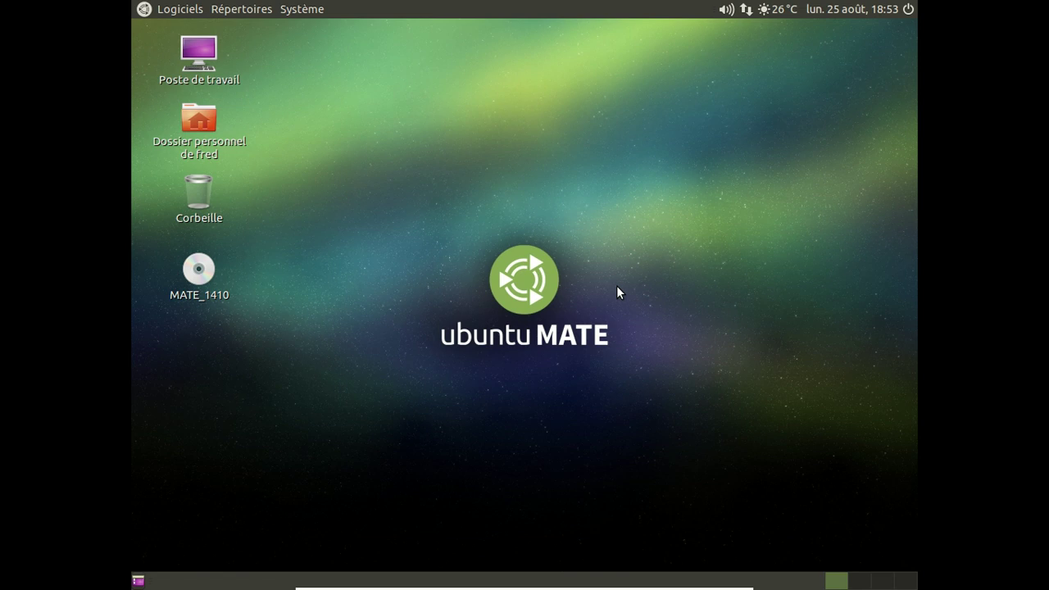
View the MATE desktop's version information and the clock's calendar with its weather and location details.
{"action": "left_click", "coordinate": [312, 13]}
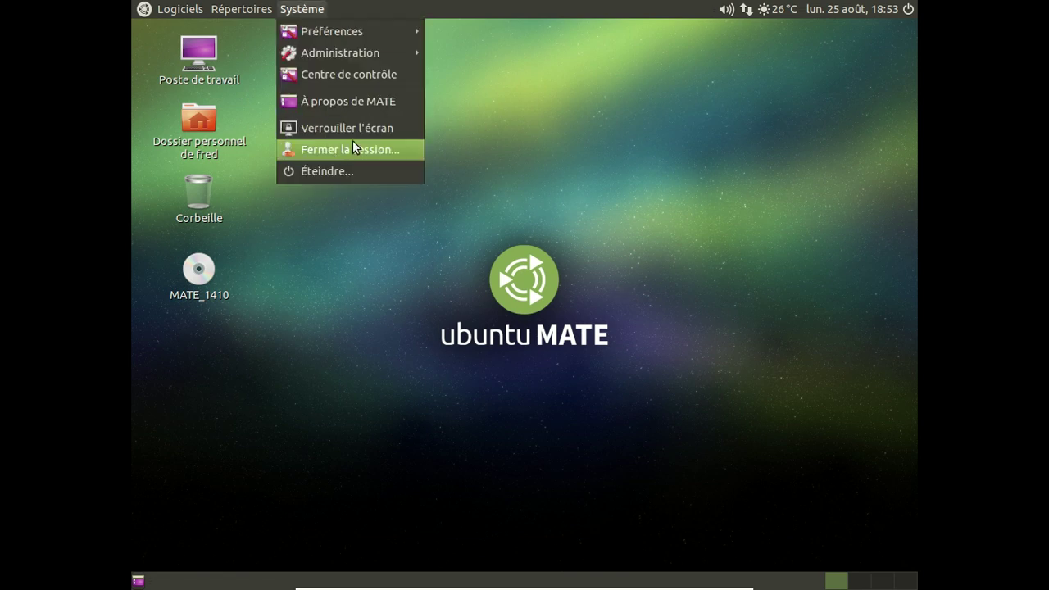
{"action": "left_click", "coordinate": [352, 103]}
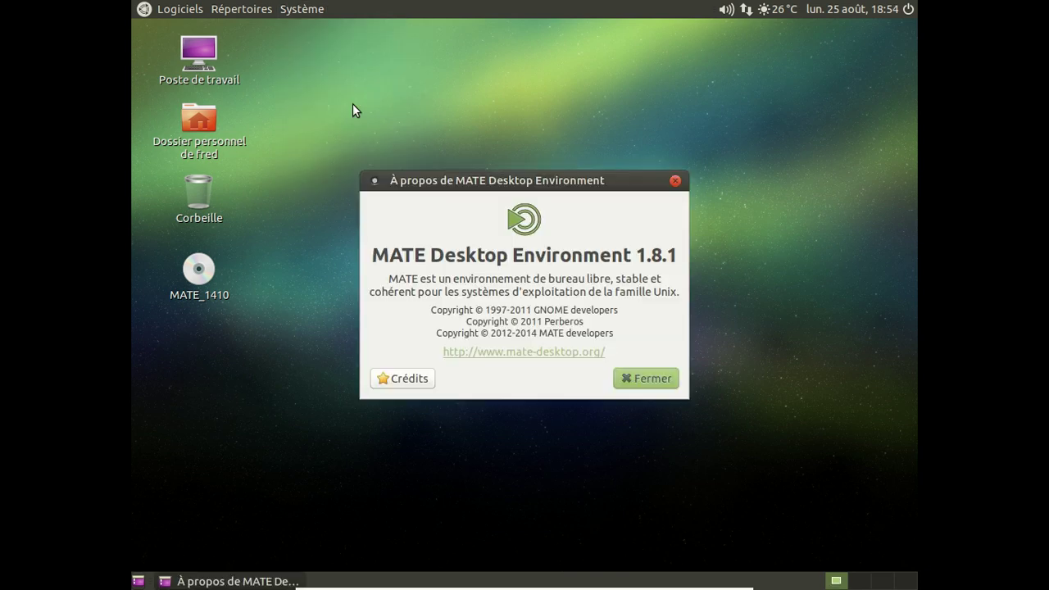
{"action": "left_click", "coordinate": [630, 376]}
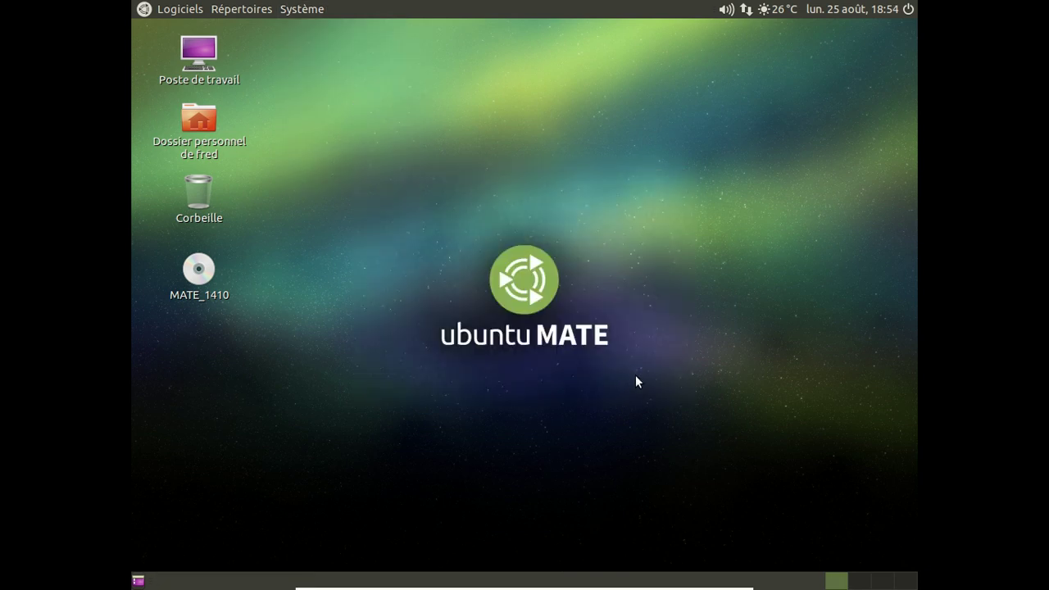
{"action": "left_click", "coordinate": [770, 13]}
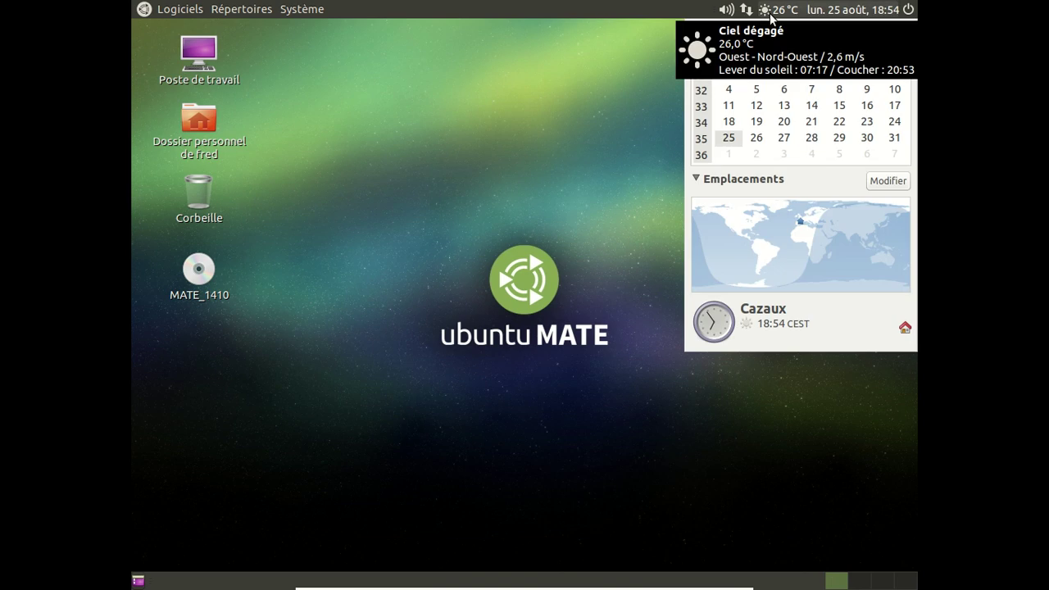
{"action": "left_click", "coordinate": [771, 14]}
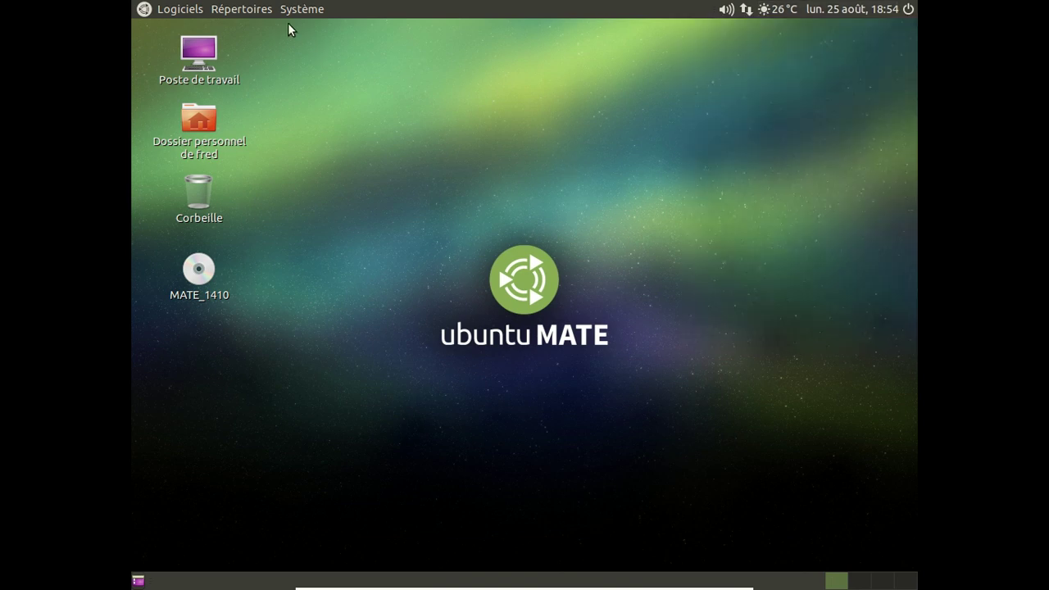
Launch LibreOffice Writer from the office applications (Bureautique).
{"action": "left_click", "coordinate": [188, 11]}
{"action": "mouse_move", "coordinate": [194, 35]}
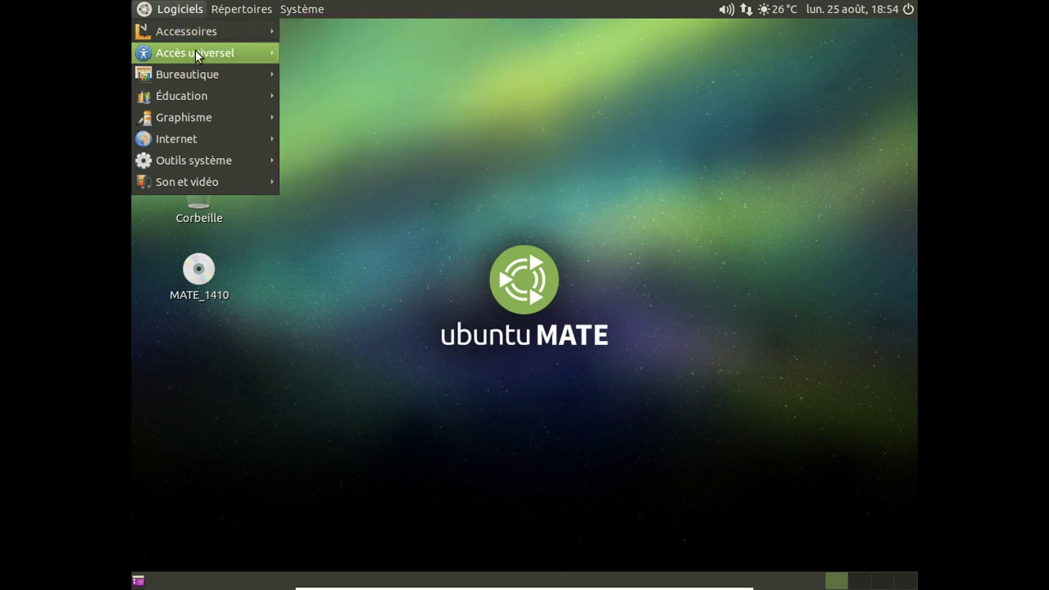
{"action": "mouse_move", "coordinate": [191, 73]}
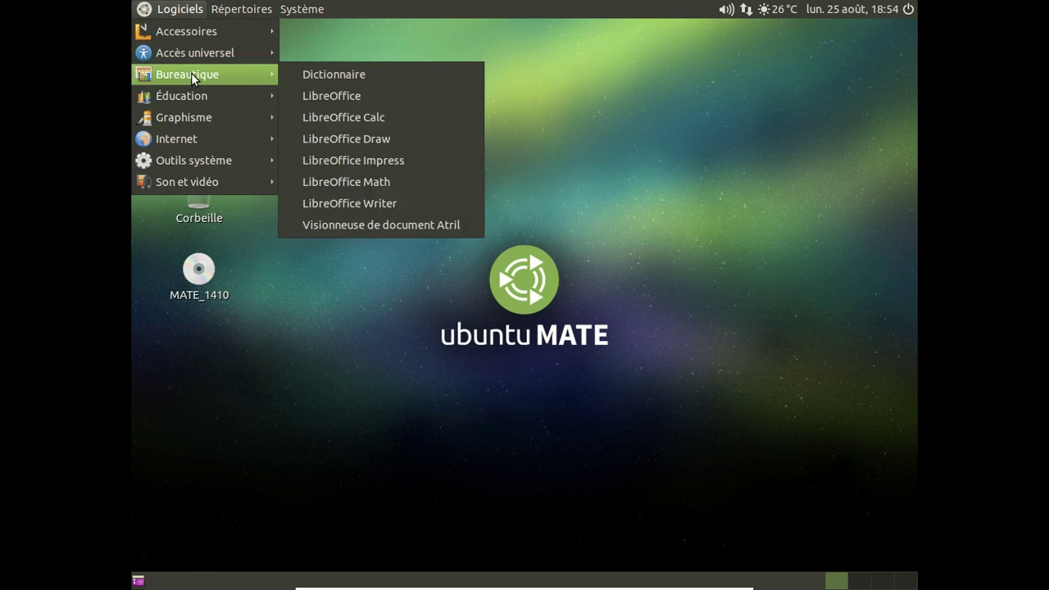
{"action": "left_click", "coordinate": [375, 204]}
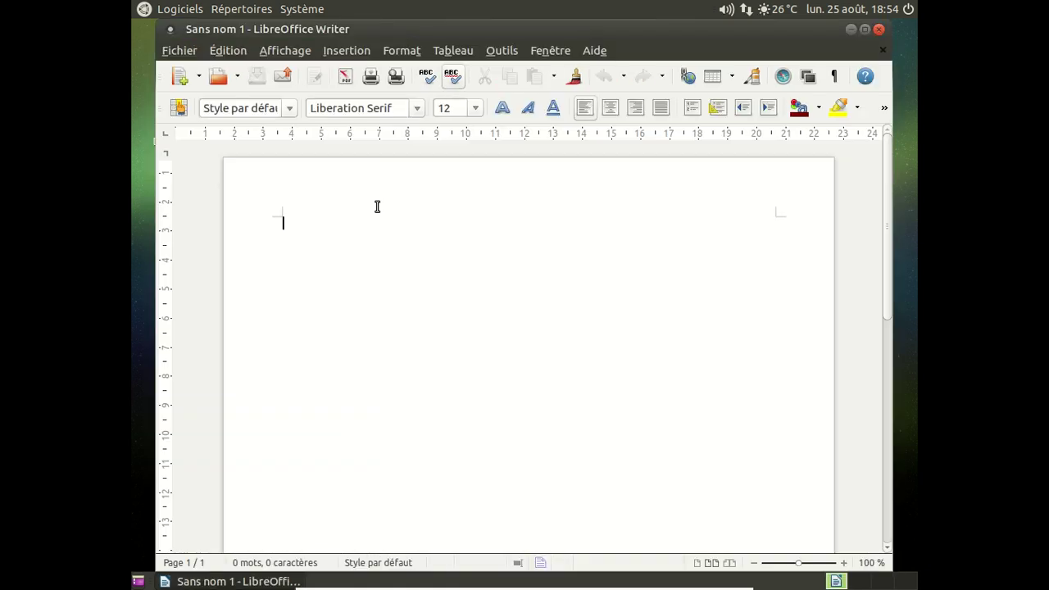
Check the LibreOffice version information and close Writer.
{"action": "left_click", "coordinate": [594, 50]}
{"action": "left_click", "coordinate": [621, 153]}
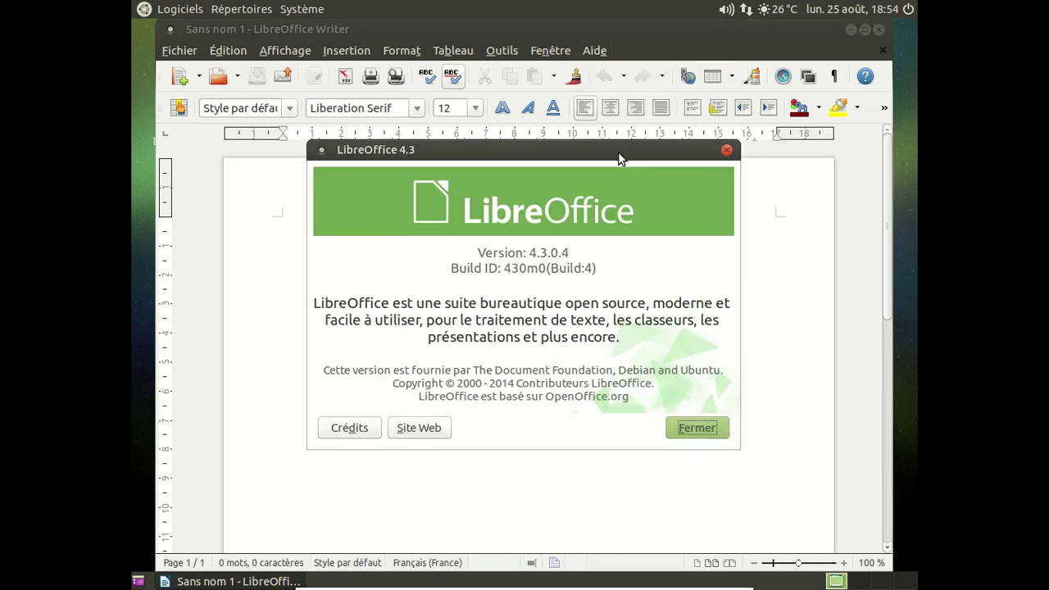
{"action": "left_click", "coordinate": [728, 150]}
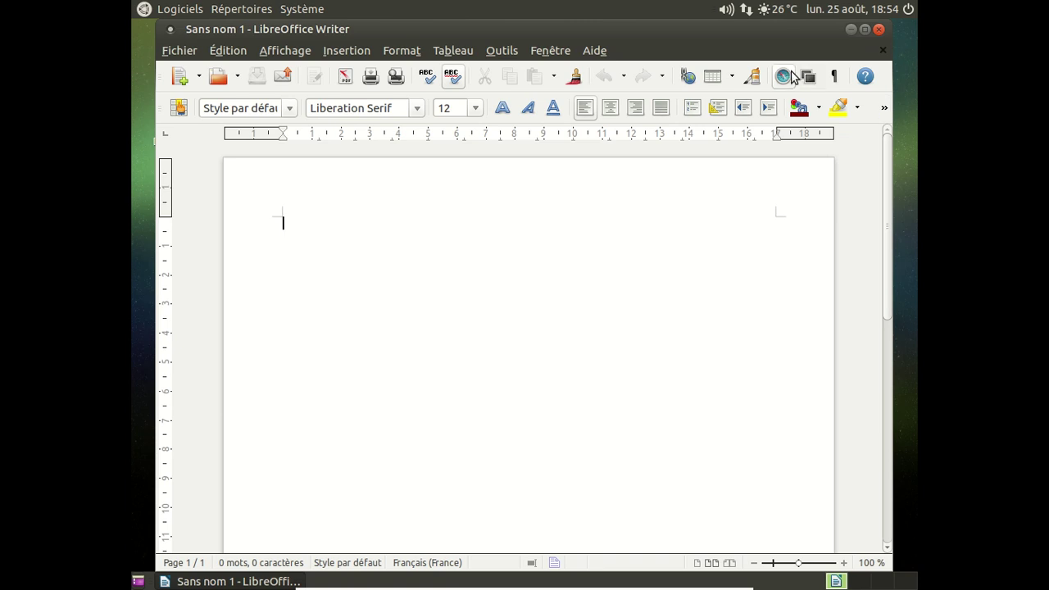
{"action": "left_click", "coordinate": [879, 31]}
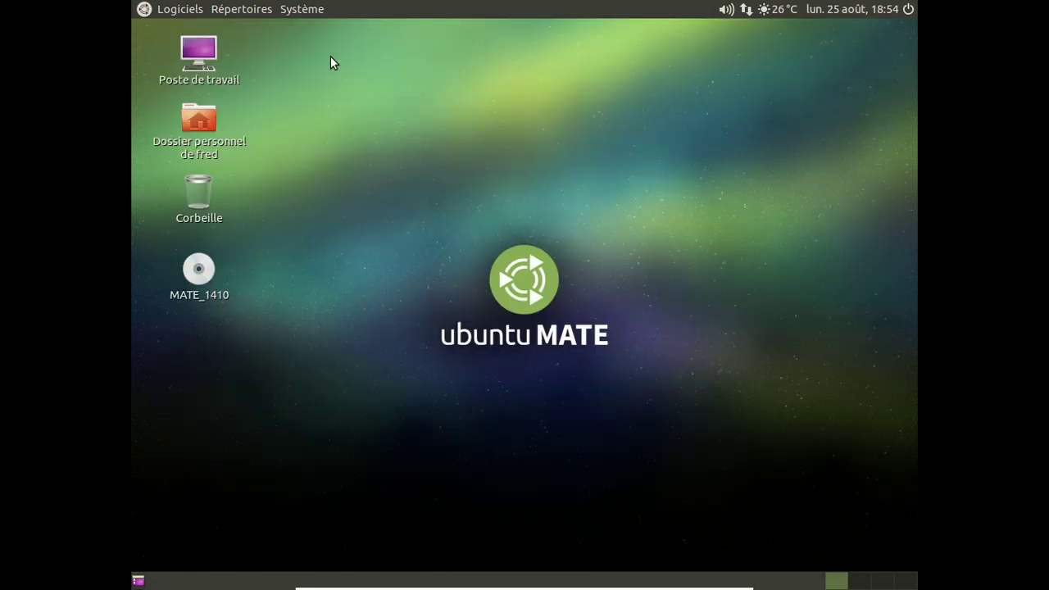
Look through the graphics applications (Graphisme) and launch the Firefox web browser.
{"action": "left_click", "coordinate": [205, 14]}
{"action": "mouse_move", "coordinate": [208, 95]}
{"action": "mouse_move", "coordinate": [206, 115]}
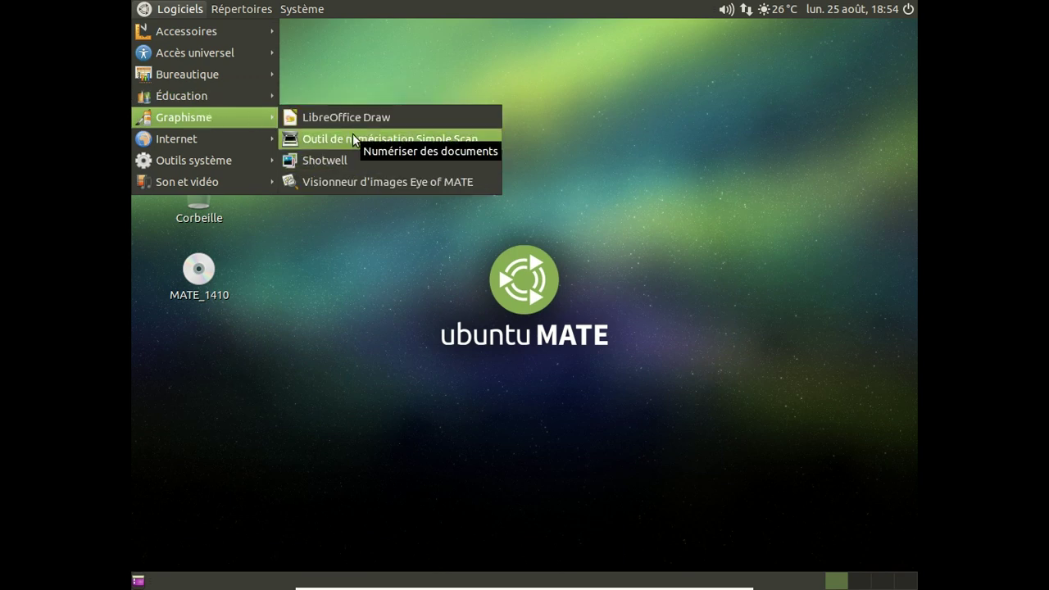
{"action": "mouse_move", "coordinate": [220, 141]}
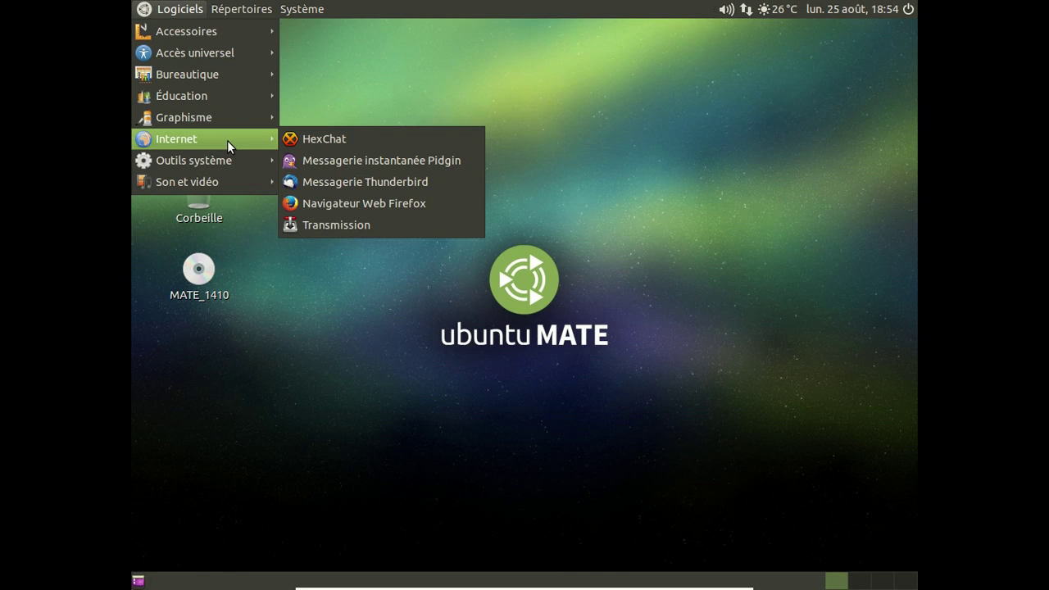
{"action": "left_click", "coordinate": [405, 202]}
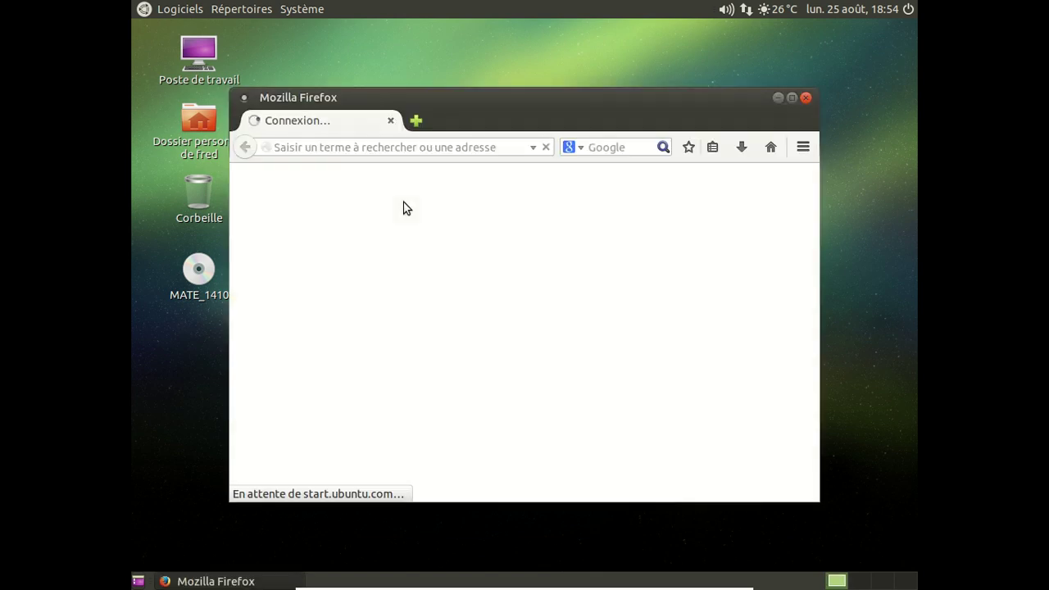
Load the website ubuntu-mate.org and maximize the browser window.
{"action": "left_click", "coordinate": [428, 146]}
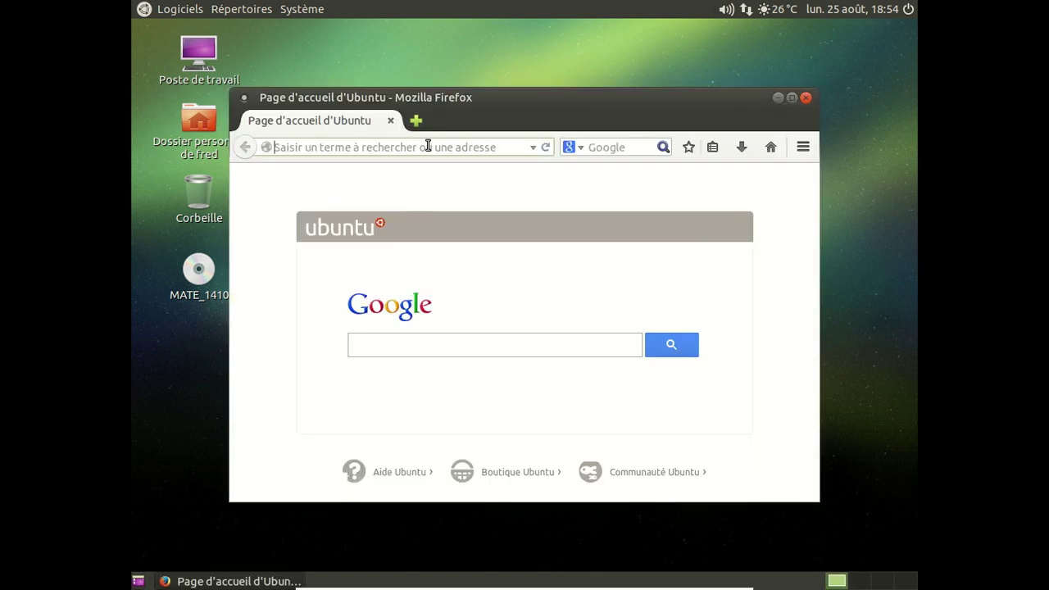
{"action": "type", "text": "ubuntu-mate.org"}
{"action": "key", "text": "Return"}
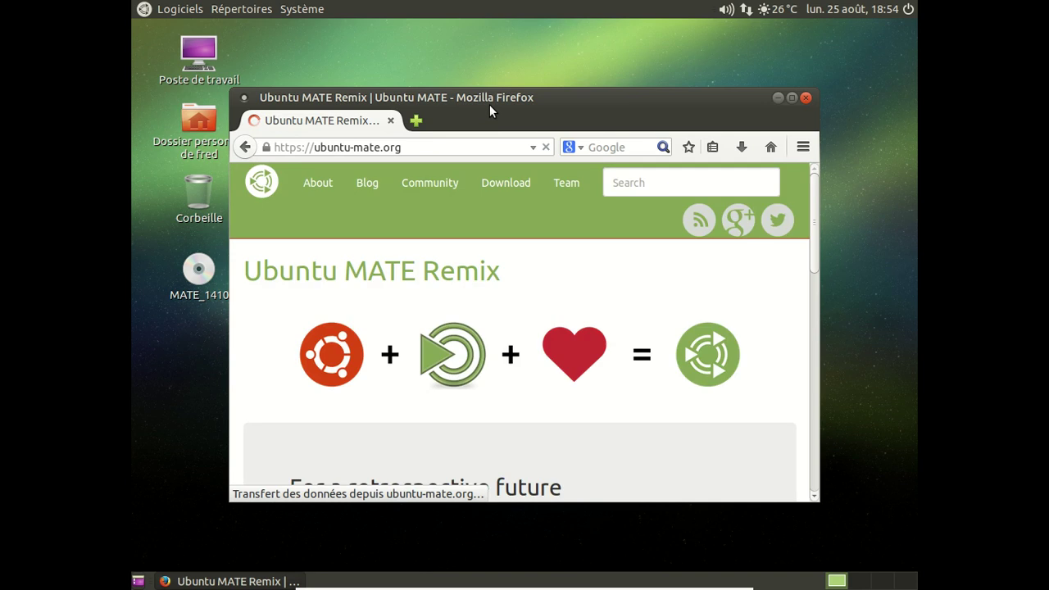
{"action": "double_click", "coordinate": [491, 100]}
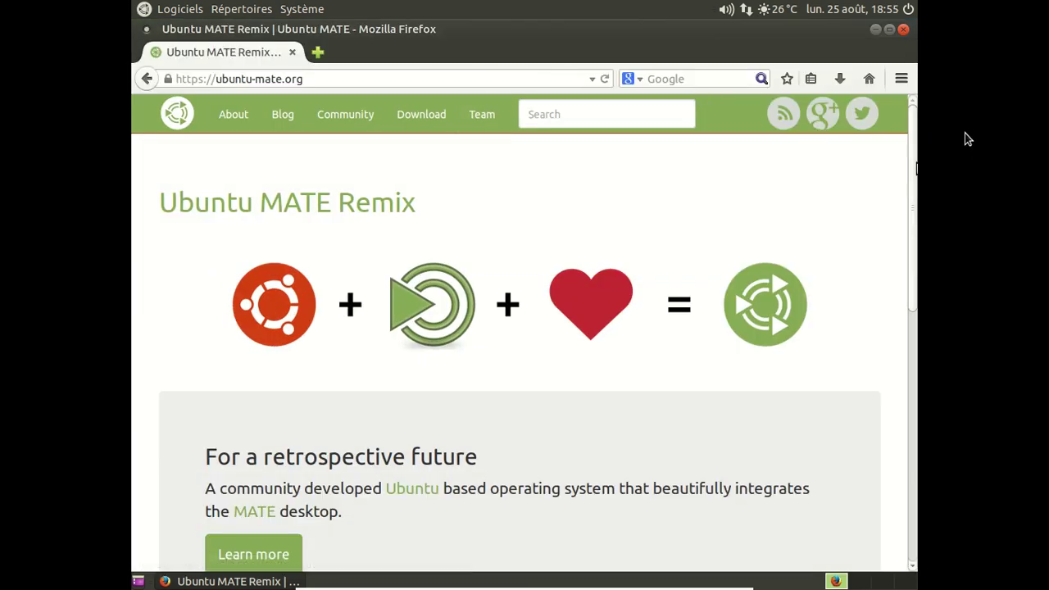
Look over the Ubuntu MATE home page and browse the site's Blog down to the post "Progressing towards Ubuntu MATE Beta1".
{"action": "left_click_drag", "start_coordinate": [914, 133], "coordinate": [916, 389]}
{"action": "left_click", "coordinate": [908, 199]}
{"action": "left_click", "coordinate": [297, 120]}
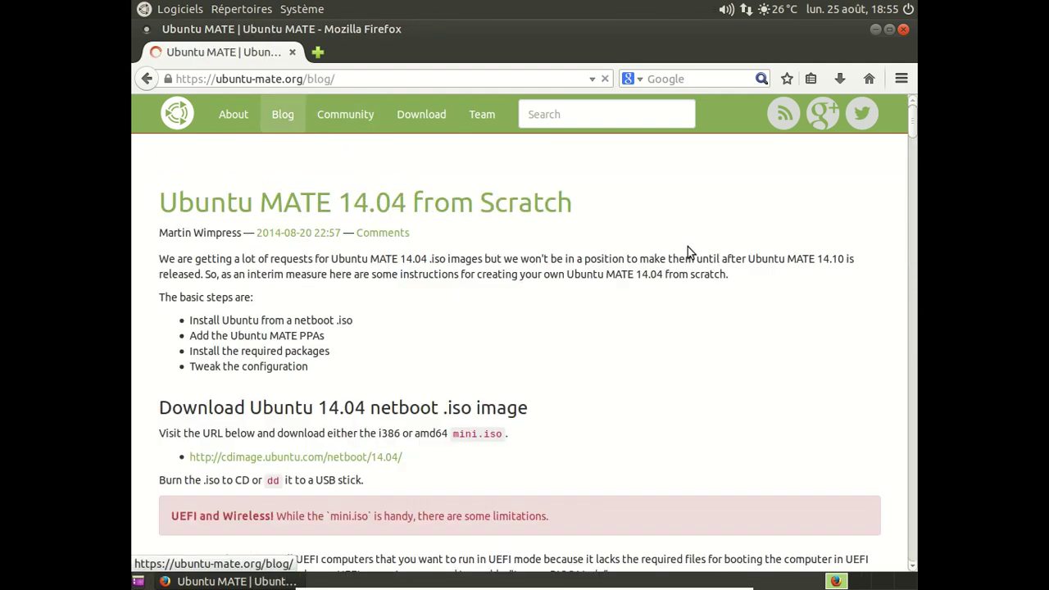
{"action": "scroll", "coordinate": [907, 114], "scroll_direction": "down", "scroll_amount": 3}
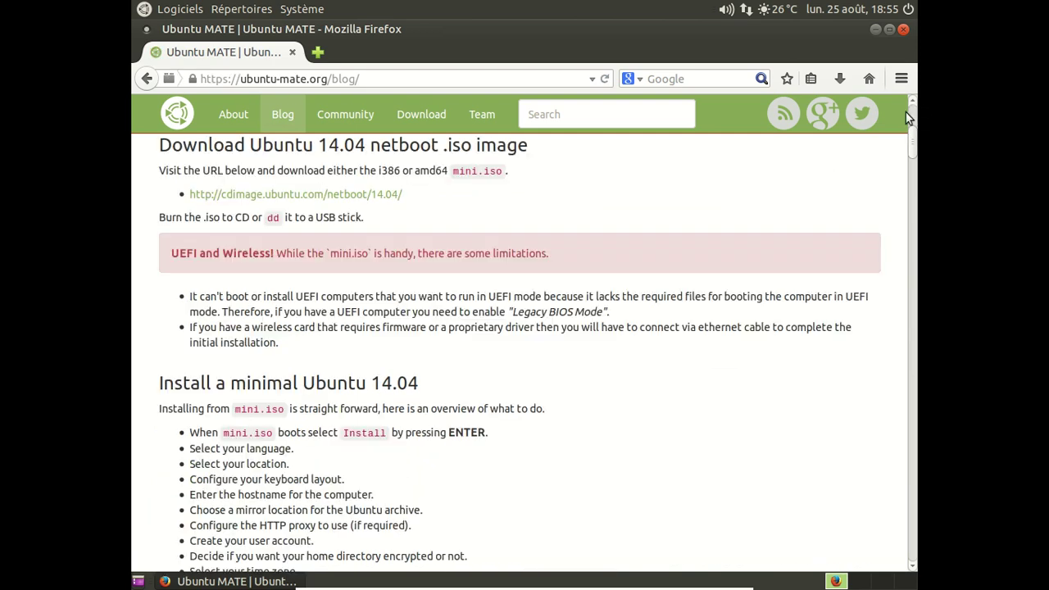
{"action": "left_click_drag", "start_coordinate": [915, 144], "coordinate": [910, 270]}
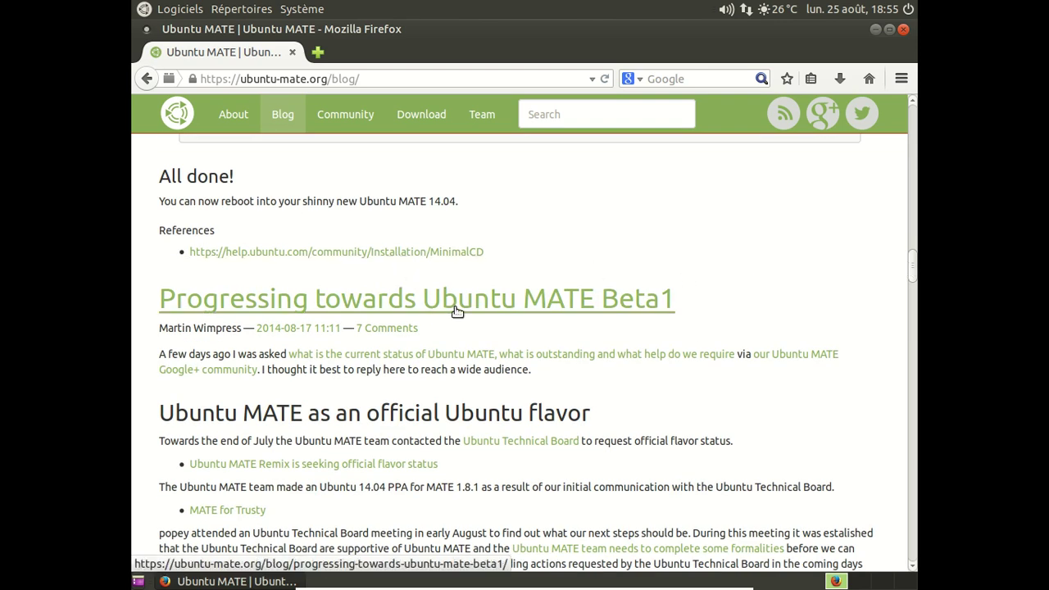
Switch to the empty second workspace and return to the workspace showing the blog, twice.
{"action": "key", "text": "alt+F4"}
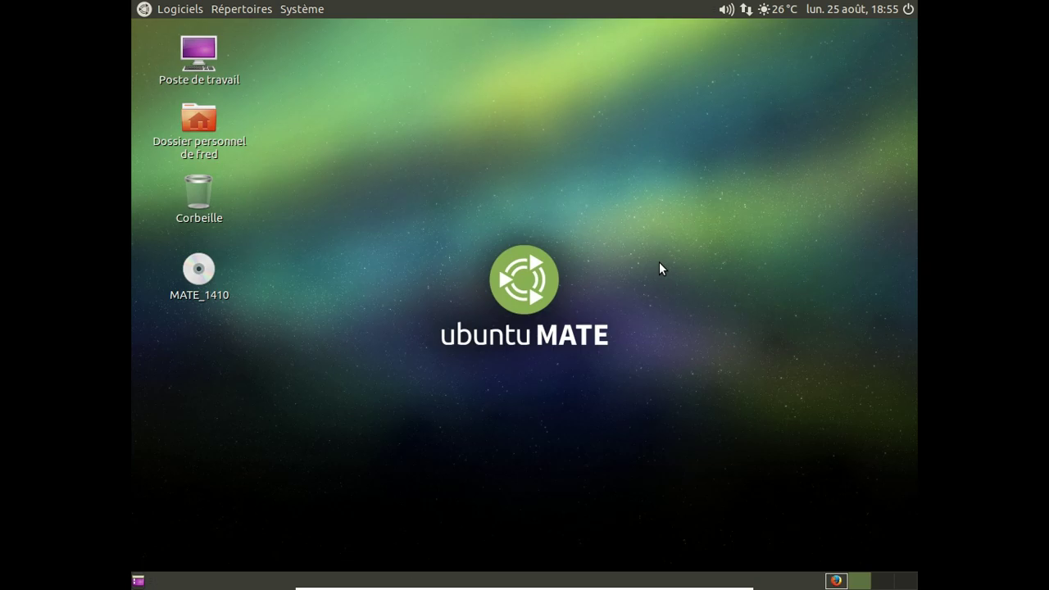
{"action": "left_click", "coordinate": [836, 582]}
{"action": "scroll", "coordinate": [701, 325], "scroll_direction": "down", "scroll_amount": 2}
{"action": "scroll", "coordinate": [700, 326], "scroll_direction": "down", "scroll_amount": 3}
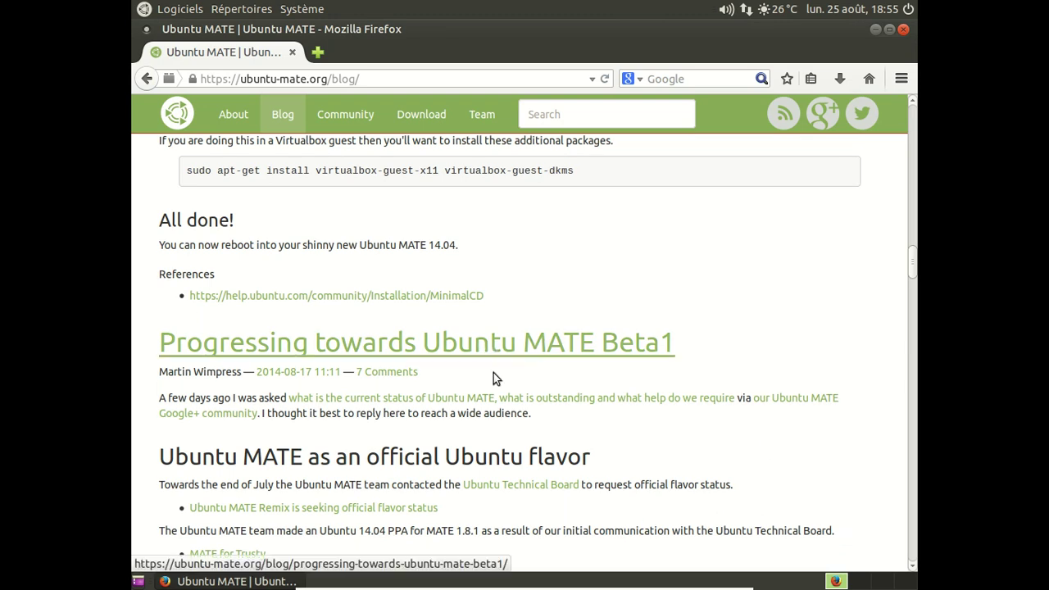
{"action": "key", "text": "ctrl+alt+Right"}
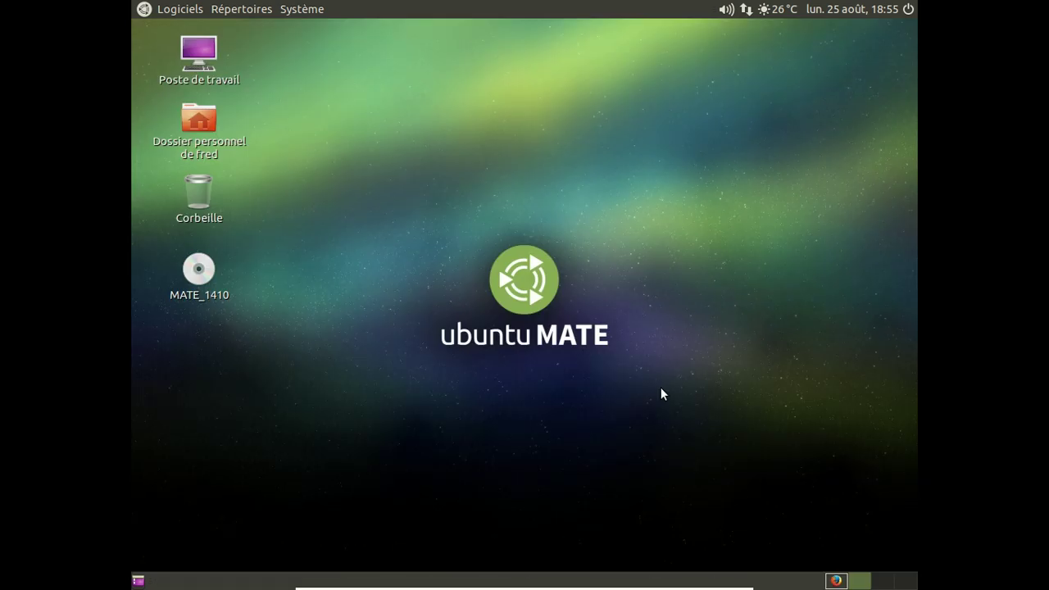
{"action": "left_click", "coordinate": [834, 580]}
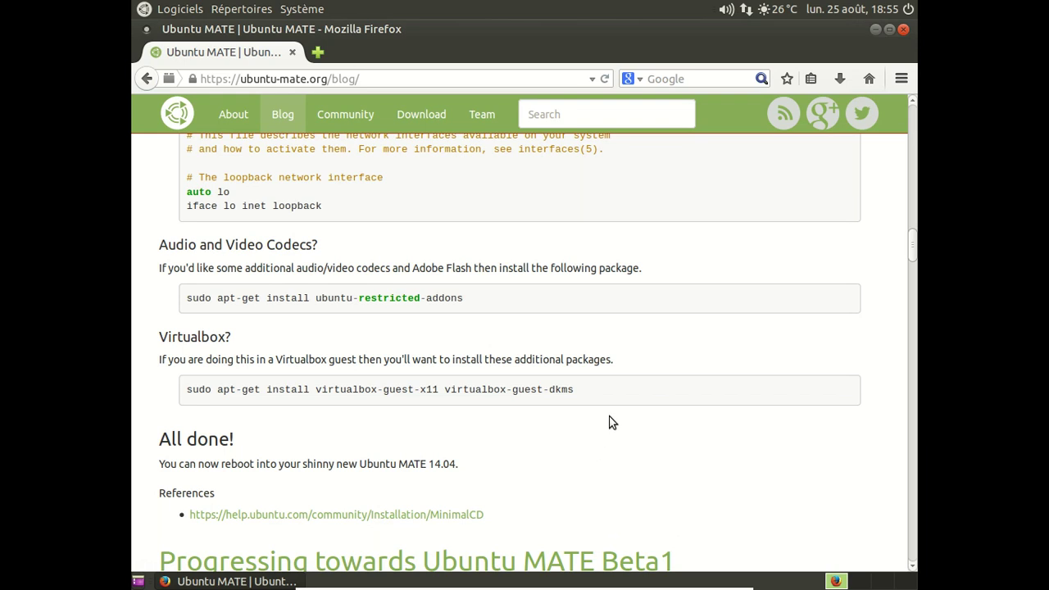
Look at the blog post "Progressing towards Ubuntu MATE Beta1" and close Firefox.
{"action": "scroll", "coordinate": [610, 418], "scroll_direction": "down", "scroll_amount": 3}
{"action": "scroll", "coordinate": [609, 414], "scroll_direction": "down", "scroll_amount": 2}
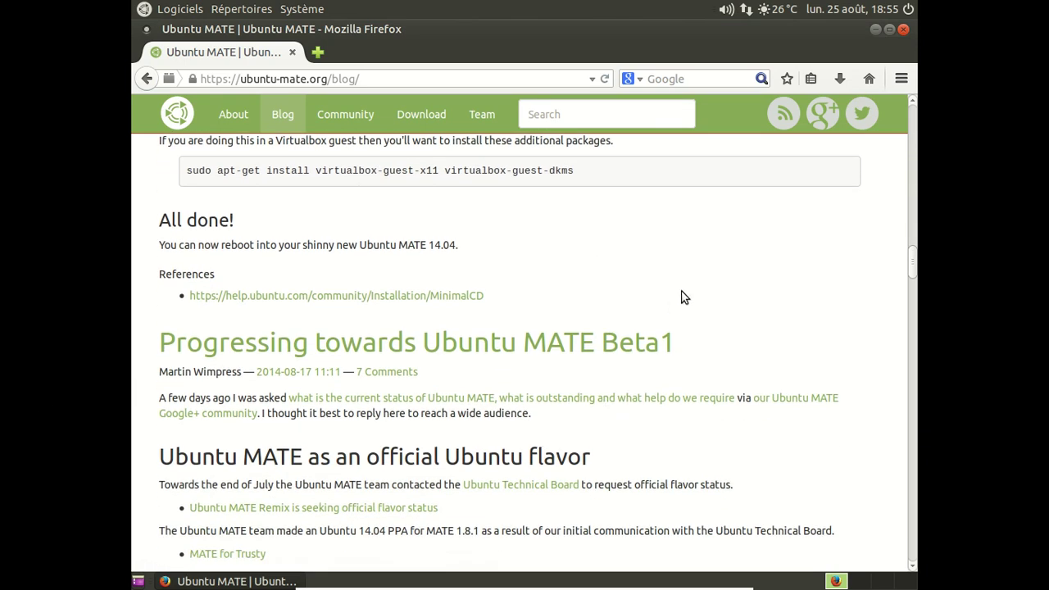
{"action": "left_click", "coordinate": [904, 30]}
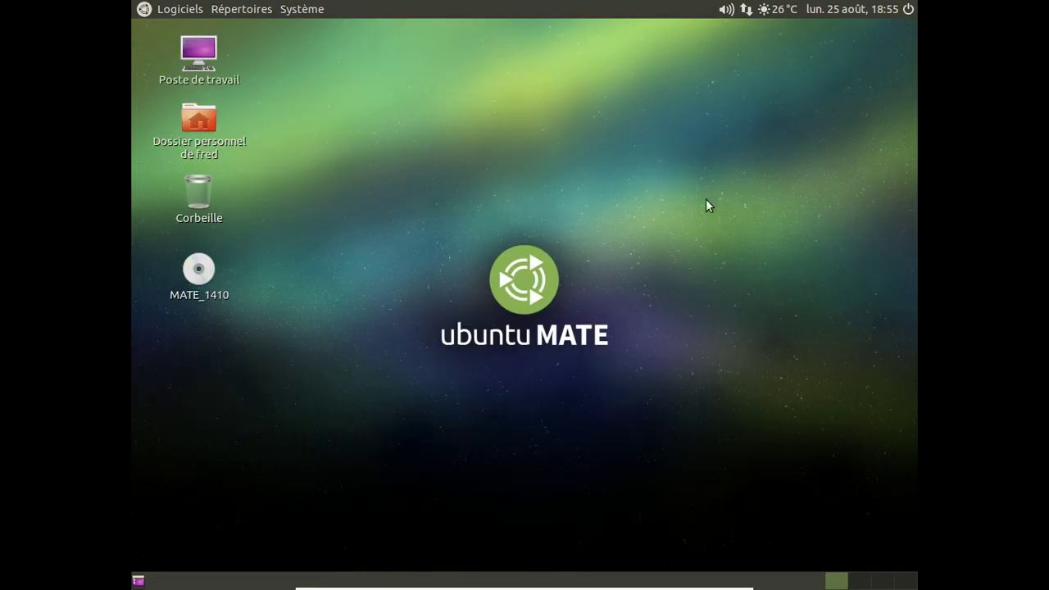
Open the personal folder from the desktop, check the file manager's version information and close its windows.
{"action": "left_click", "coordinate": [183, 147]}
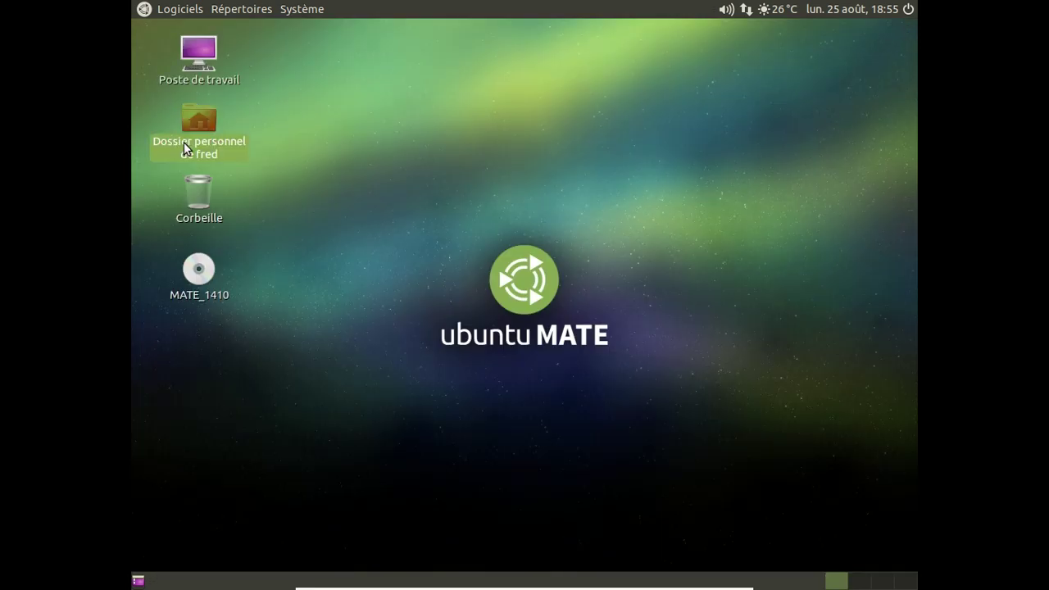
{"action": "double_click", "coordinate": [187, 144]}
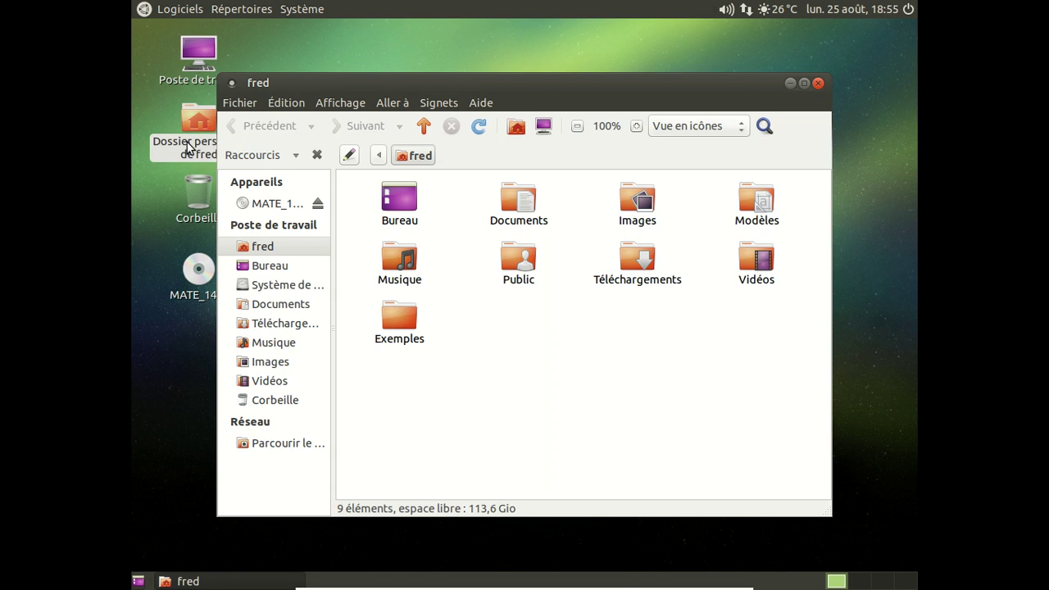
{"action": "left_click", "coordinate": [482, 103]}
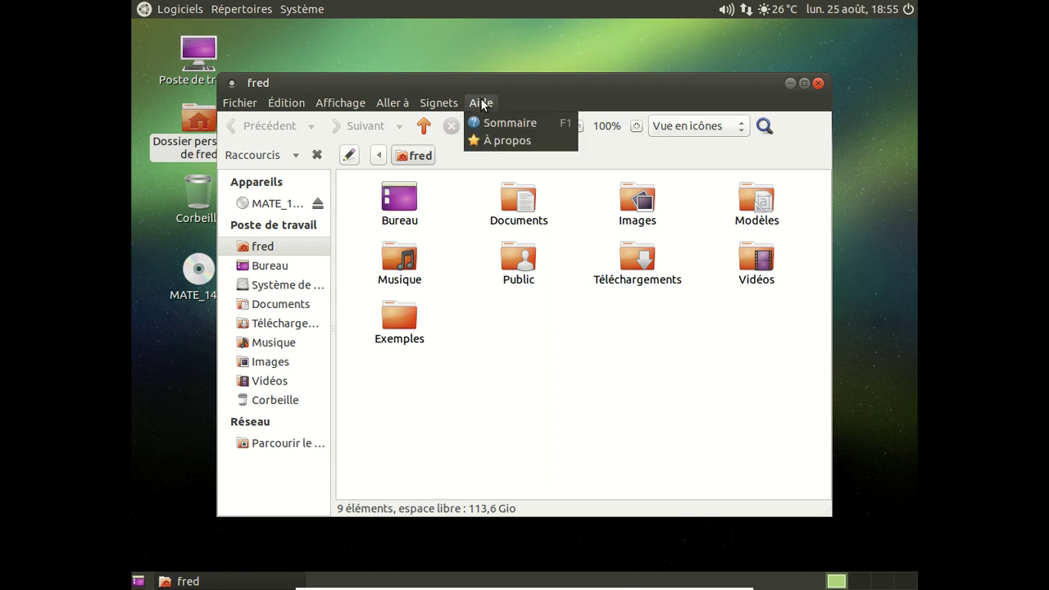
{"action": "left_click", "coordinate": [492, 141]}
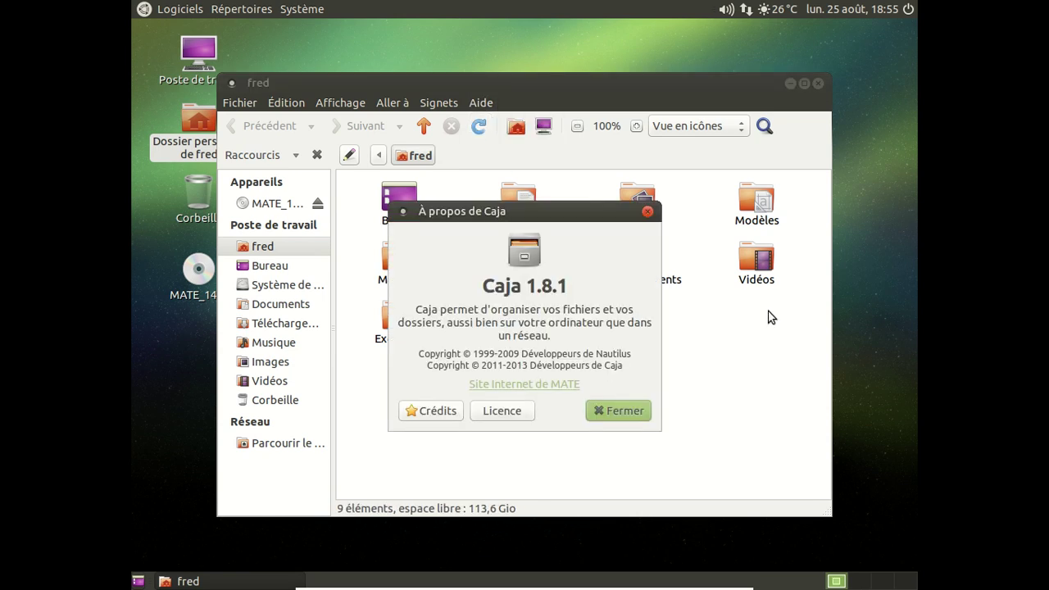
{"action": "left_click", "coordinate": [621, 407]}
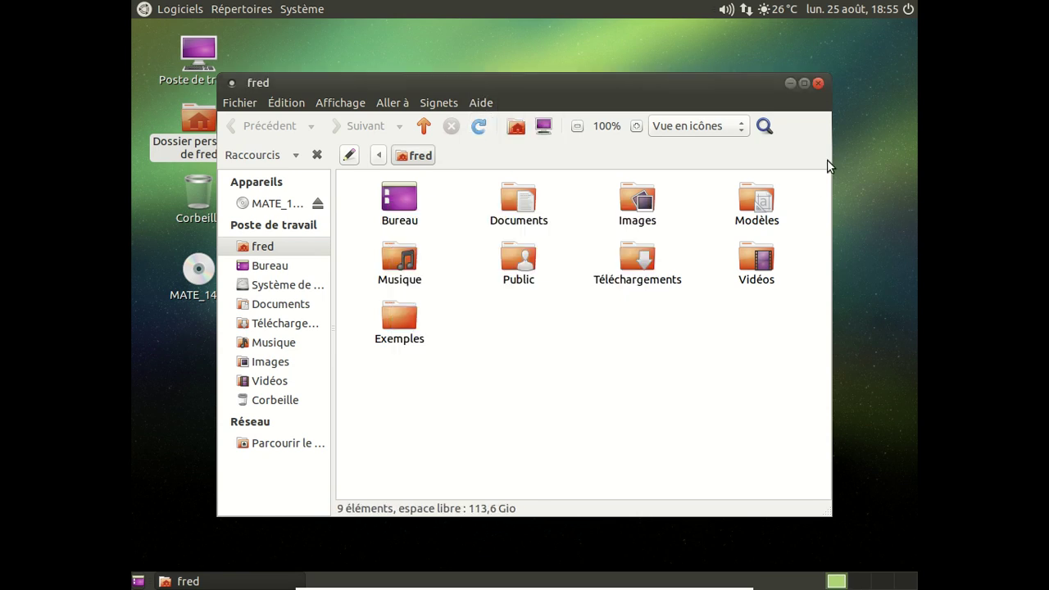
{"action": "left_click", "coordinate": [818, 83]}
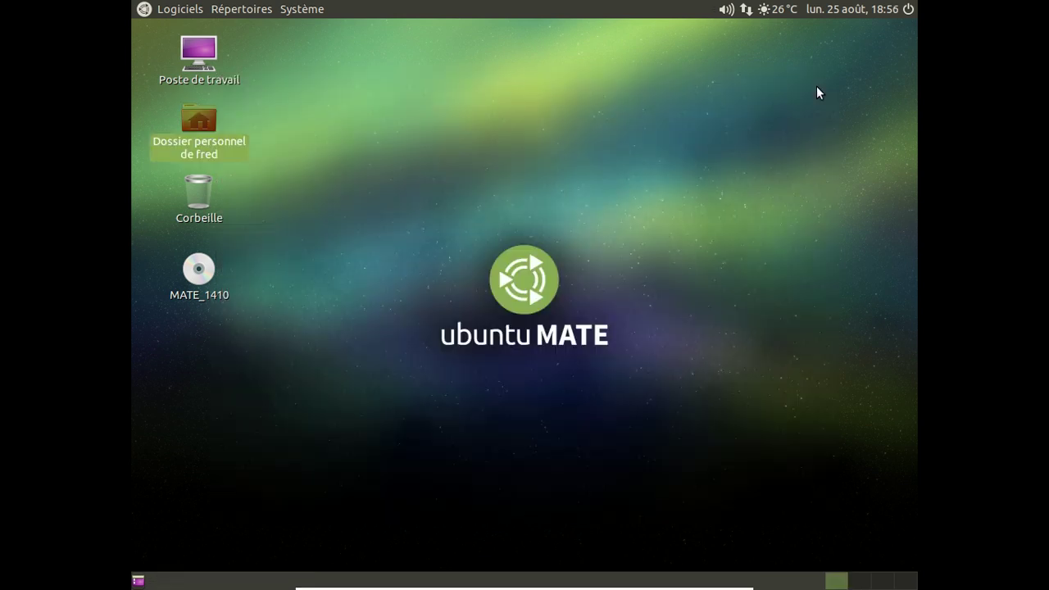
Open the Rhythmbox music player, check its version information and close its windows.
{"action": "left_click", "coordinate": [176, 9]}
{"action": "mouse_move", "coordinate": [219, 185]}
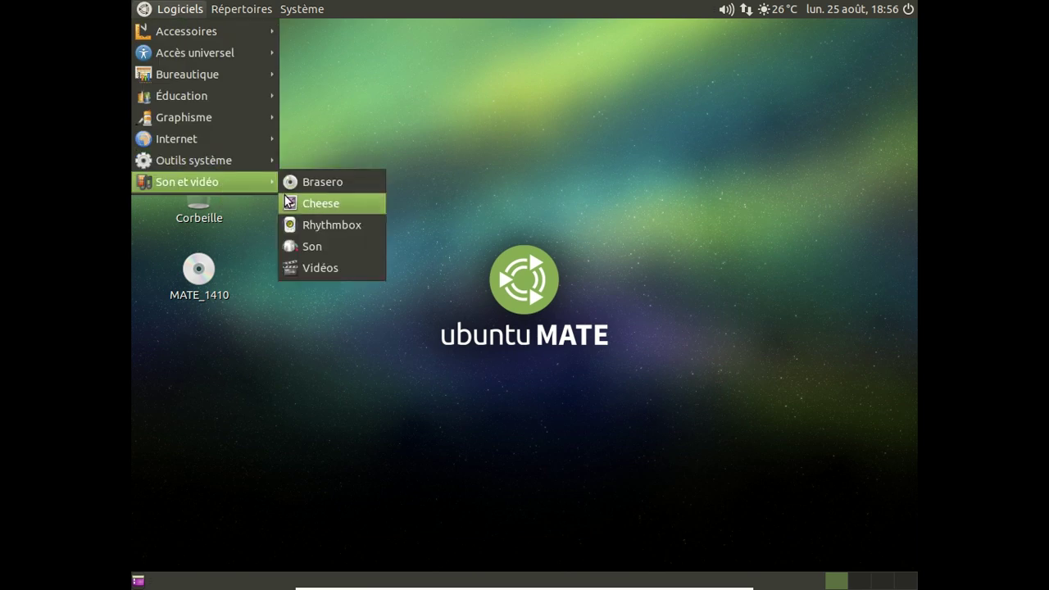
{"action": "left_click", "coordinate": [319, 224]}
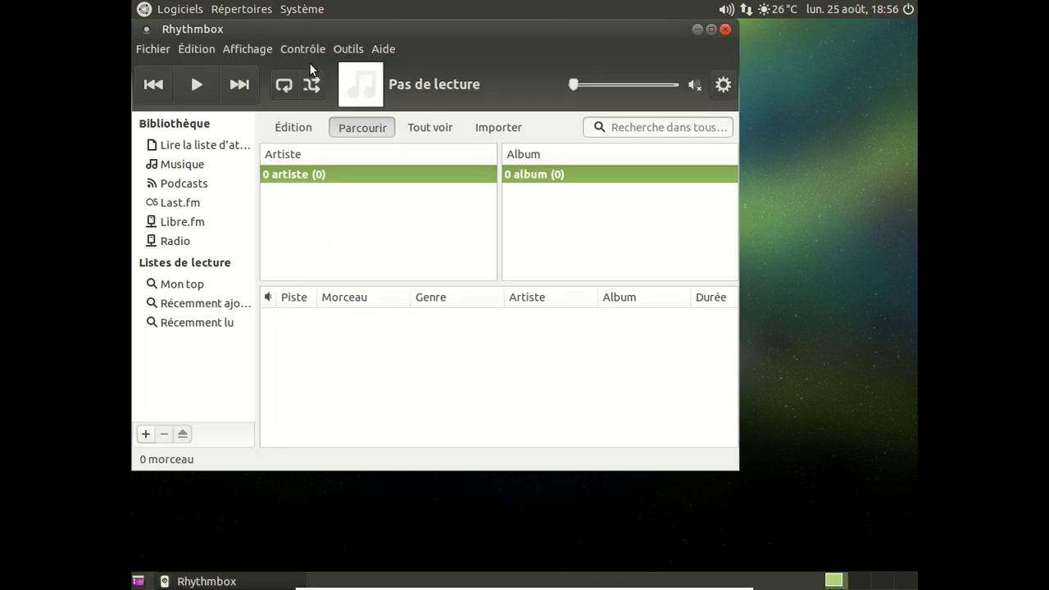
{"action": "left_click", "coordinate": [384, 49]}
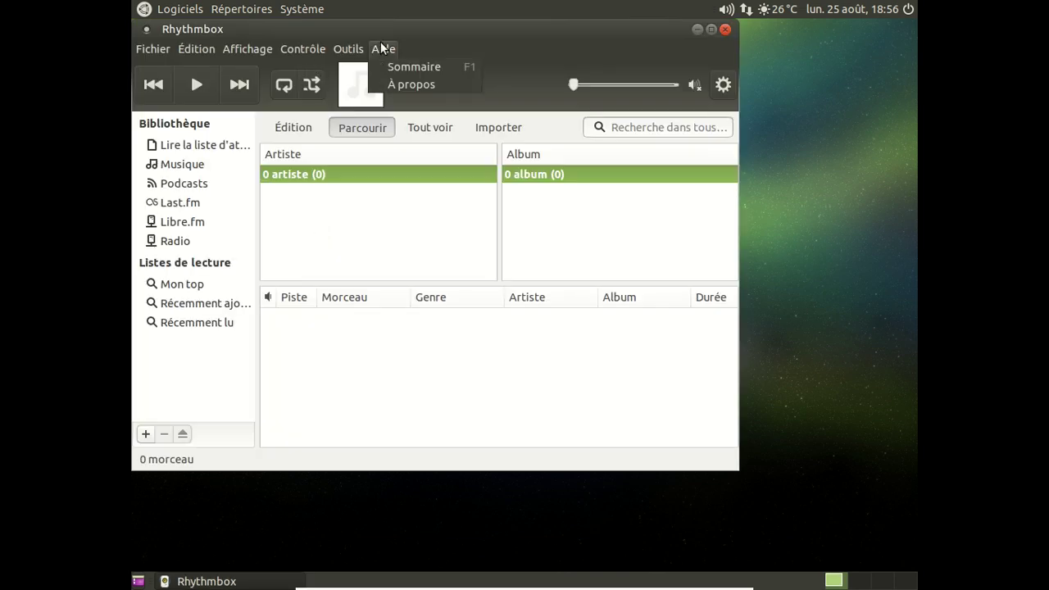
{"action": "left_click", "coordinate": [397, 85]}
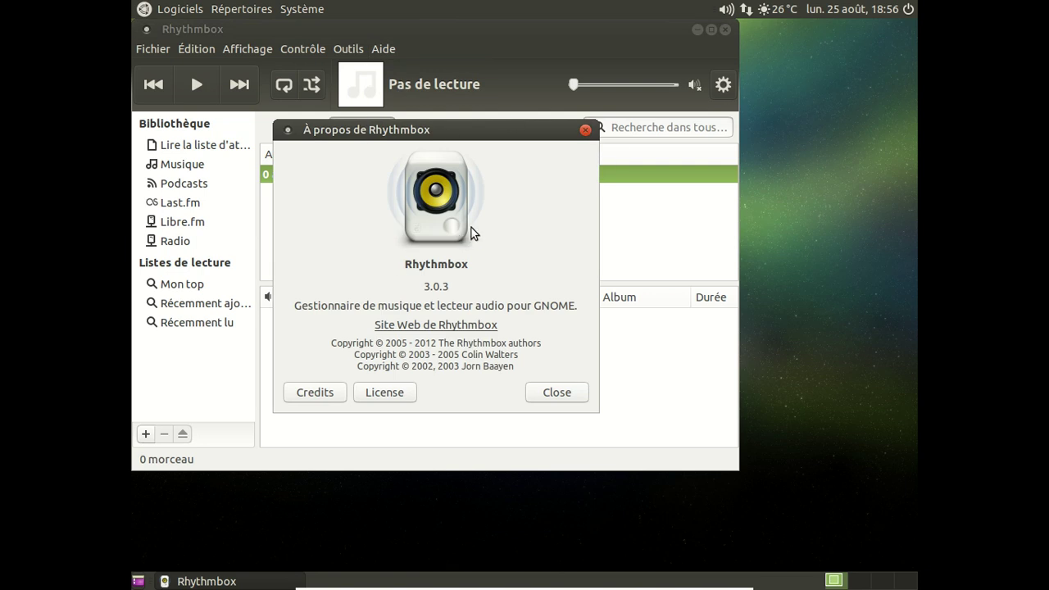
{"action": "left_click", "coordinate": [586, 129]}
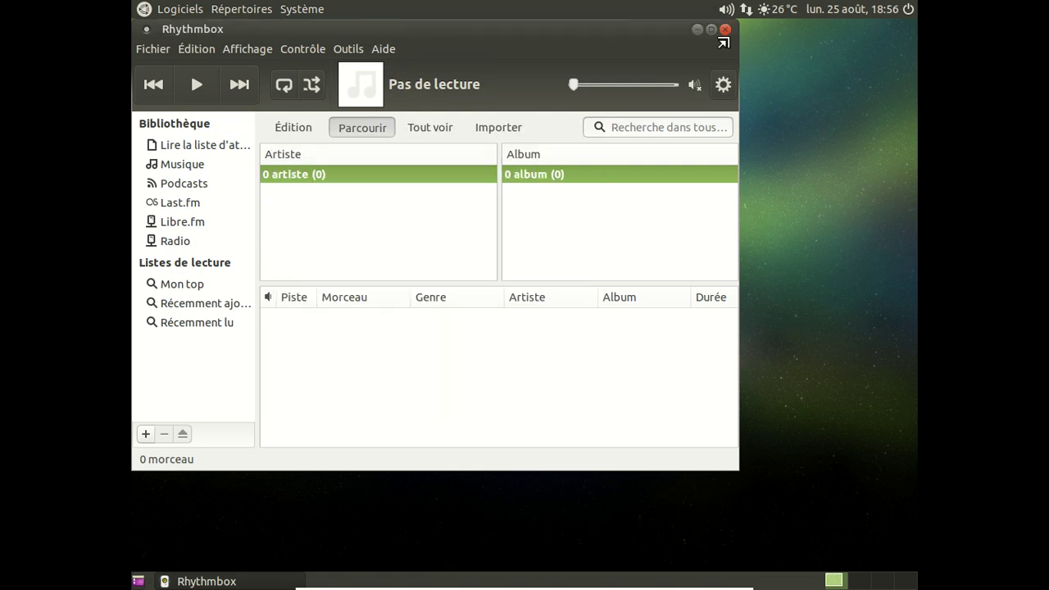
{"action": "left_click", "coordinate": [726, 29]}
Open the Brasero disc burner, check its version information and close its windows.
{"action": "left_click", "coordinate": [197, 9]}
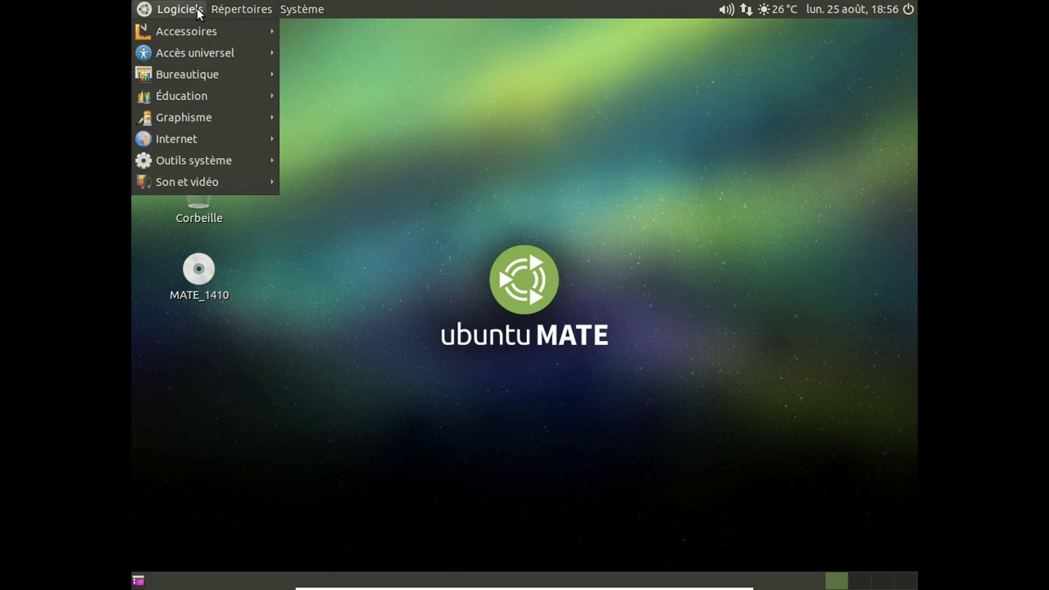
{"action": "mouse_move", "coordinate": [212, 181]}
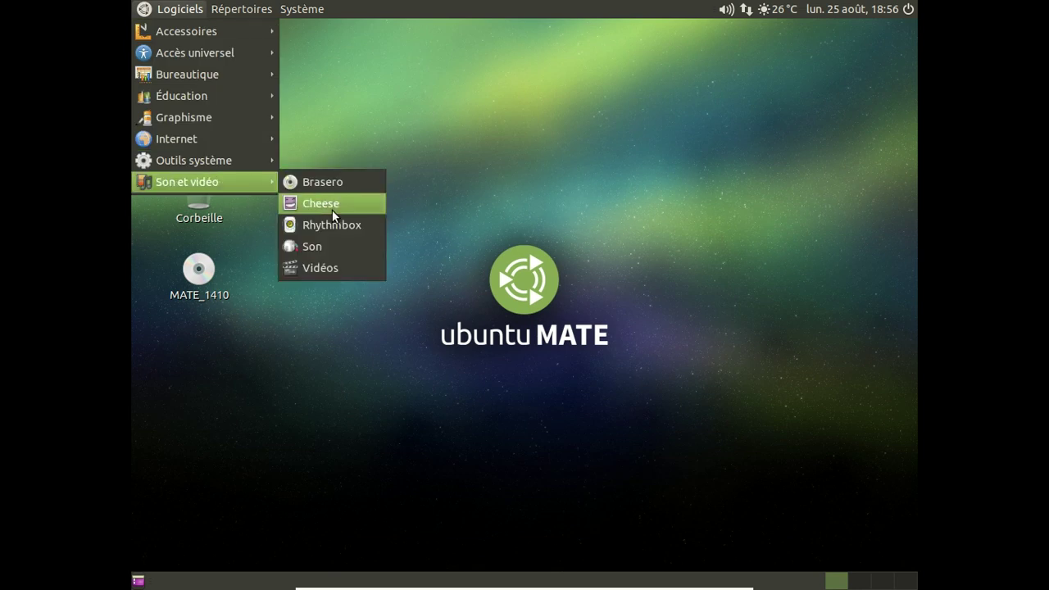
{"action": "left_click", "coordinate": [335, 184]}
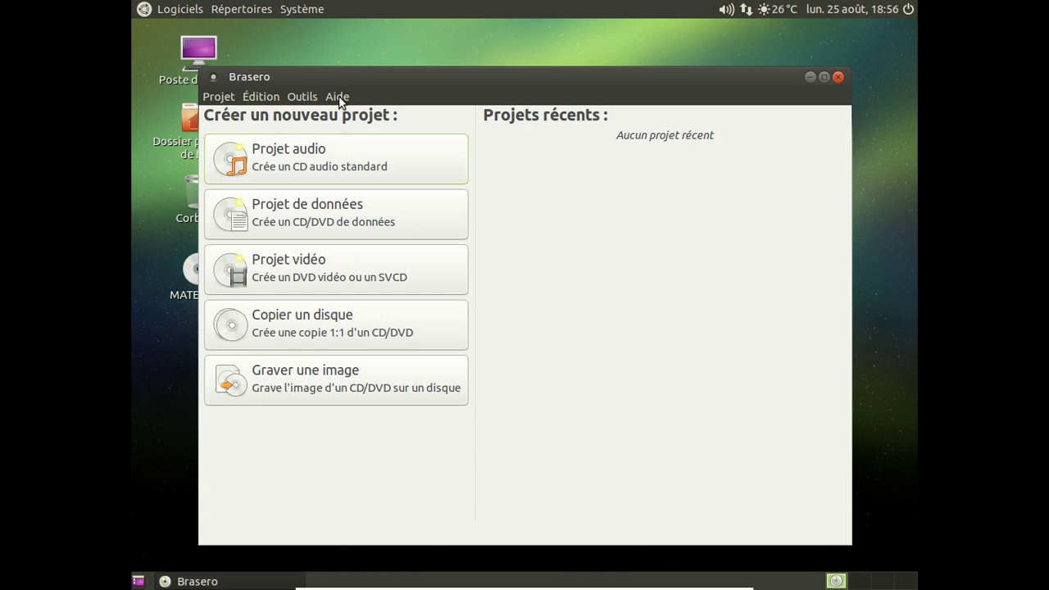
{"action": "left_click", "coordinate": [338, 96]}
{"action": "left_click", "coordinate": [346, 129]}
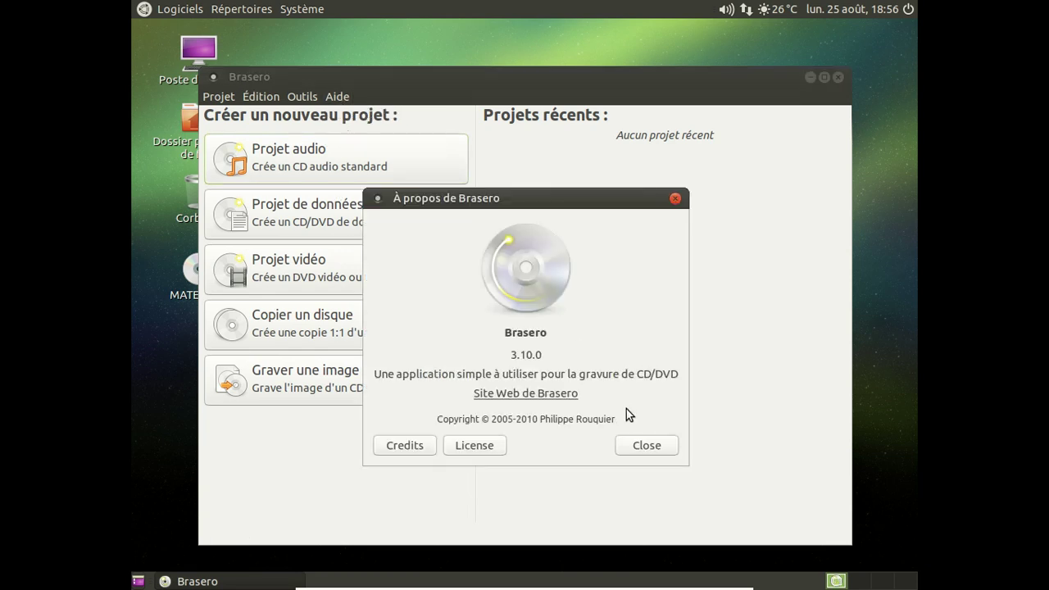
{"action": "left_click", "coordinate": [652, 451]}
{"action": "left_click", "coordinate": [837, 76]}
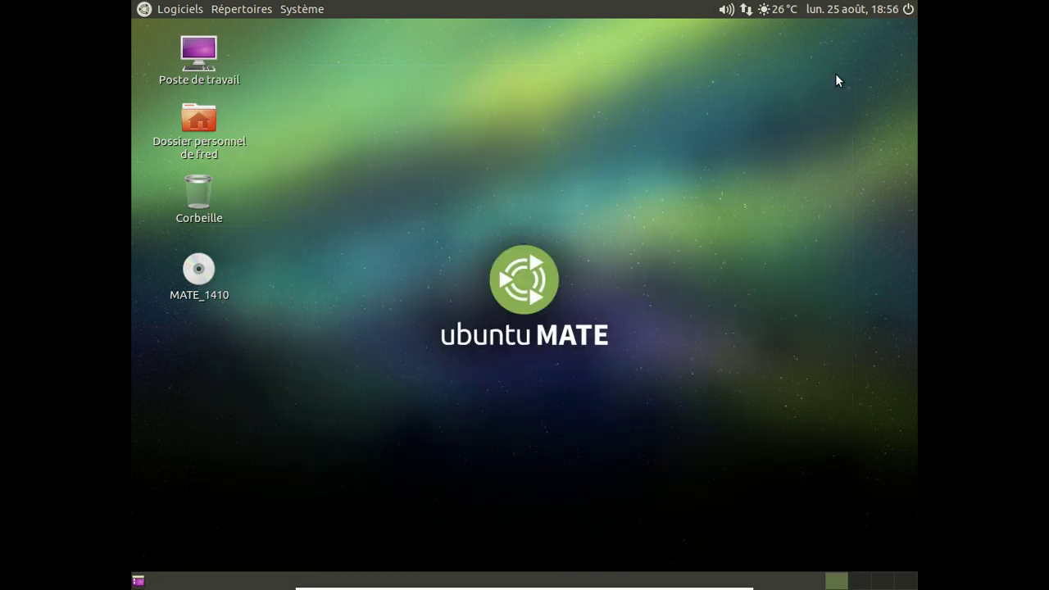
Open the Vidéos player, check its version information and close its windows.
{"action": "left_click", "coordinate": [232, 14]}
{"action": "mouse_move", "coordinate": [201, 14]}
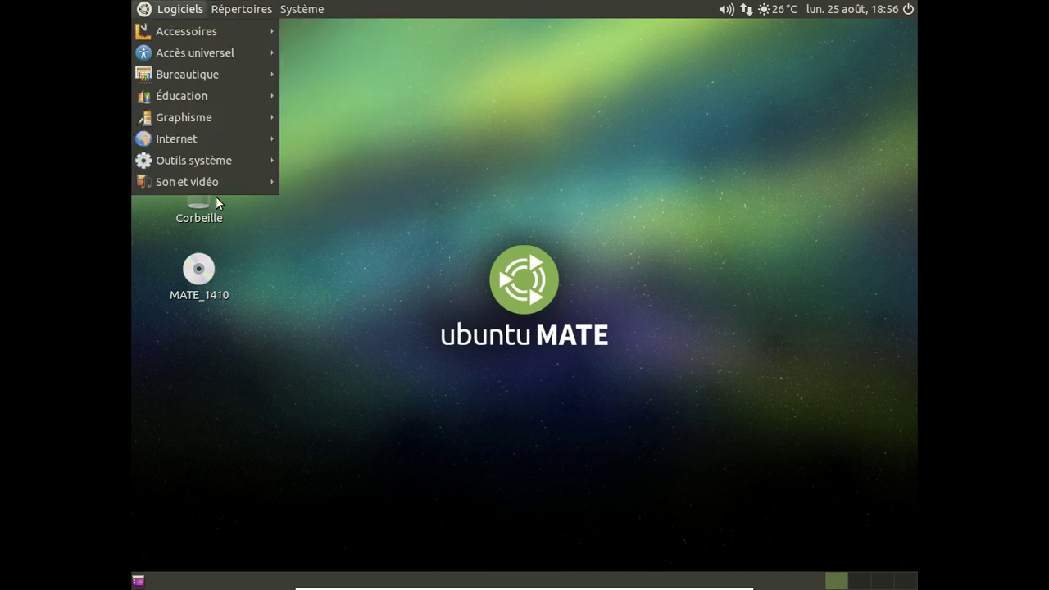
{"action": "mouse_move", "coordinate": [211, 182]}
{"action": "left_click", "coordinate": [358, 262]}
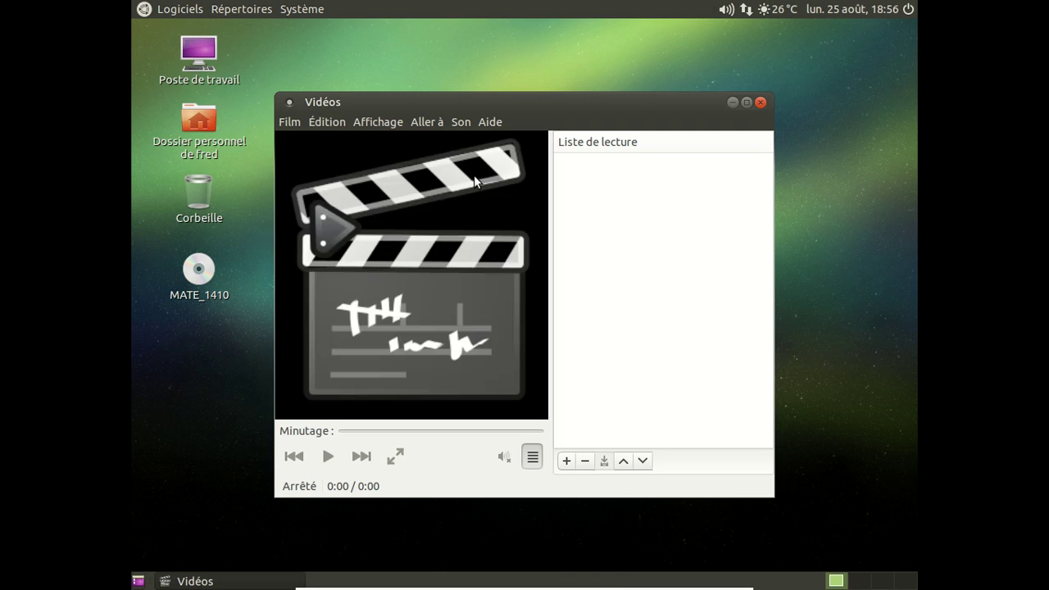
{"action": "left_click", "coordinate": [490, 123]}
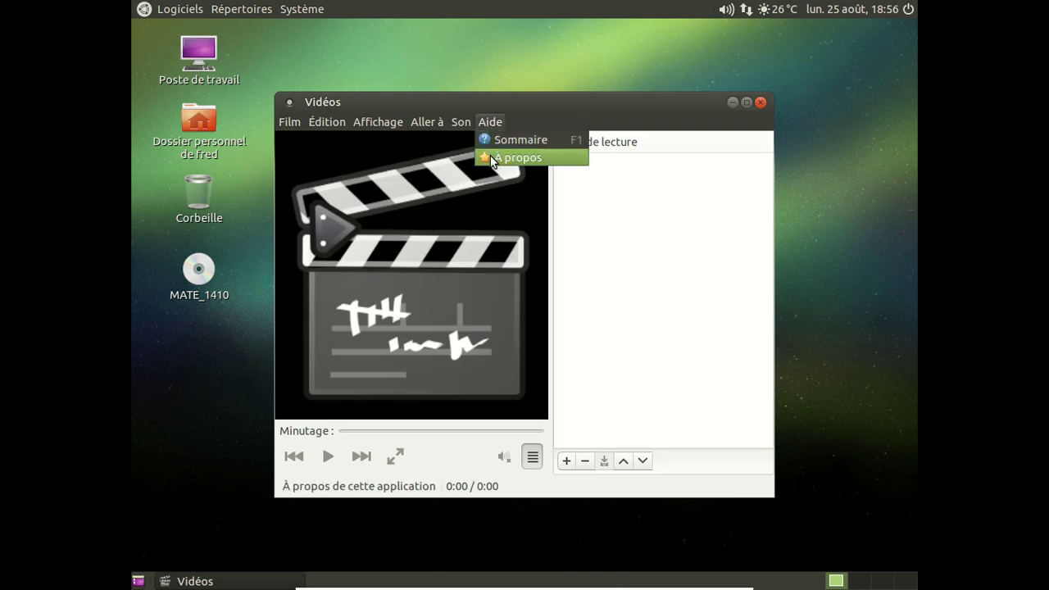
{"action": "left_click", "coordinate": [493, 157]}
{"action": "left_click", "coordinate": [646, 434]}
{"action": "left_click", "coordinate": [761, 102]}
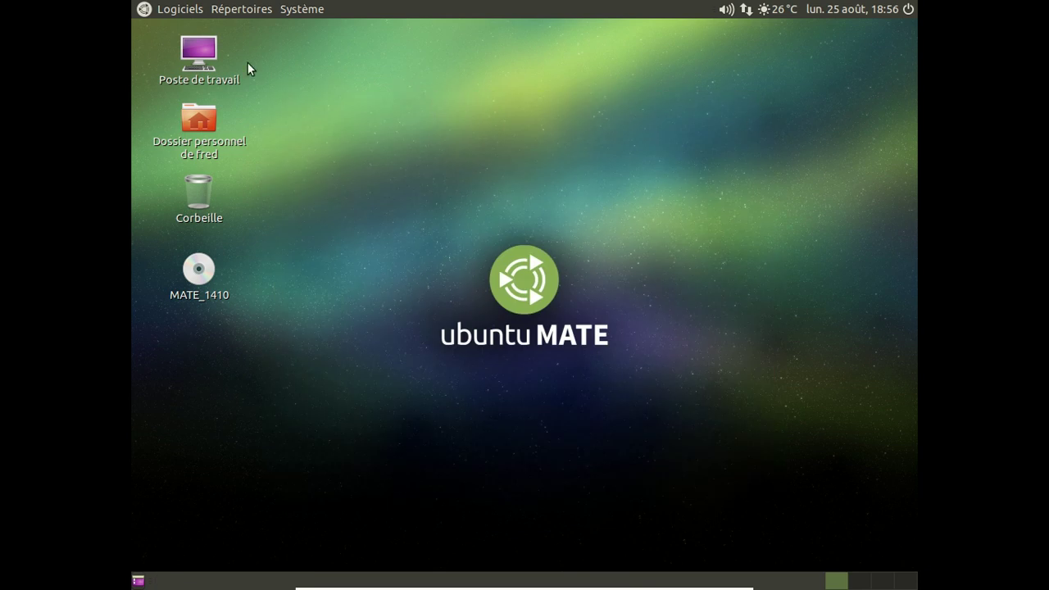
Open MATE System Monitor, examine the resource usage and the general system information, and close it.
{"action": "left_click", "coordinate": [199, 10]}
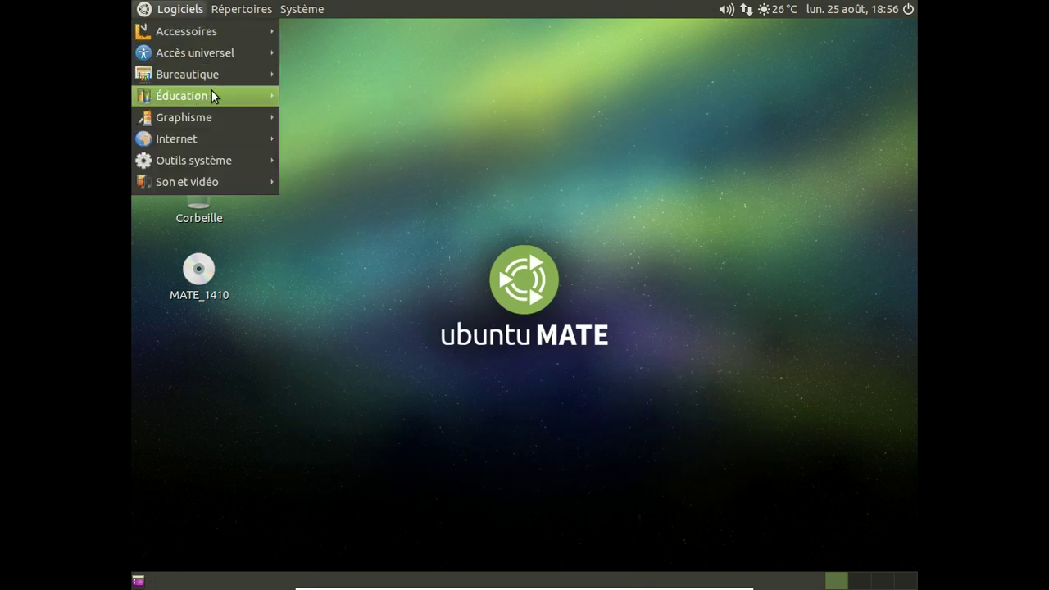
{"action": "mouse_move", "coordinate": [211, 118]}
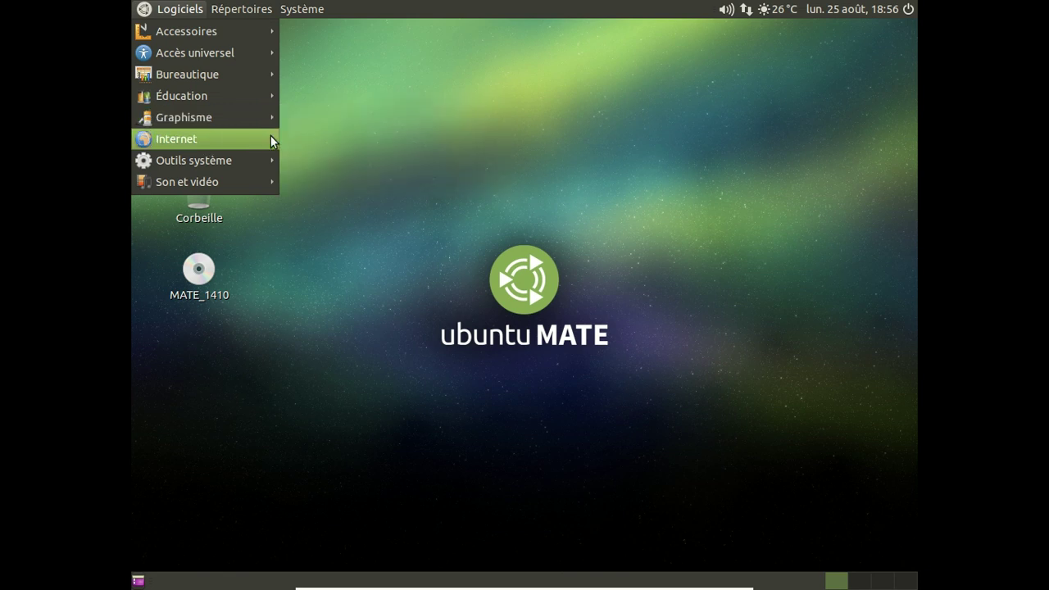
{"action": "mouse_move", "coordinate": [271, 136]}
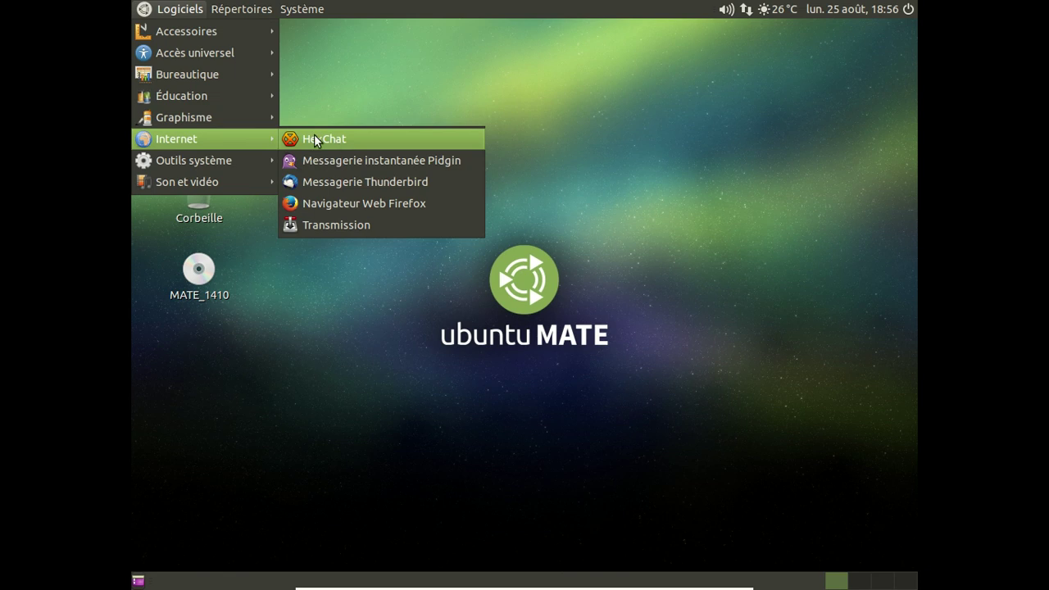
{"action": "mouse_move", "coordinate": [271, 161]}
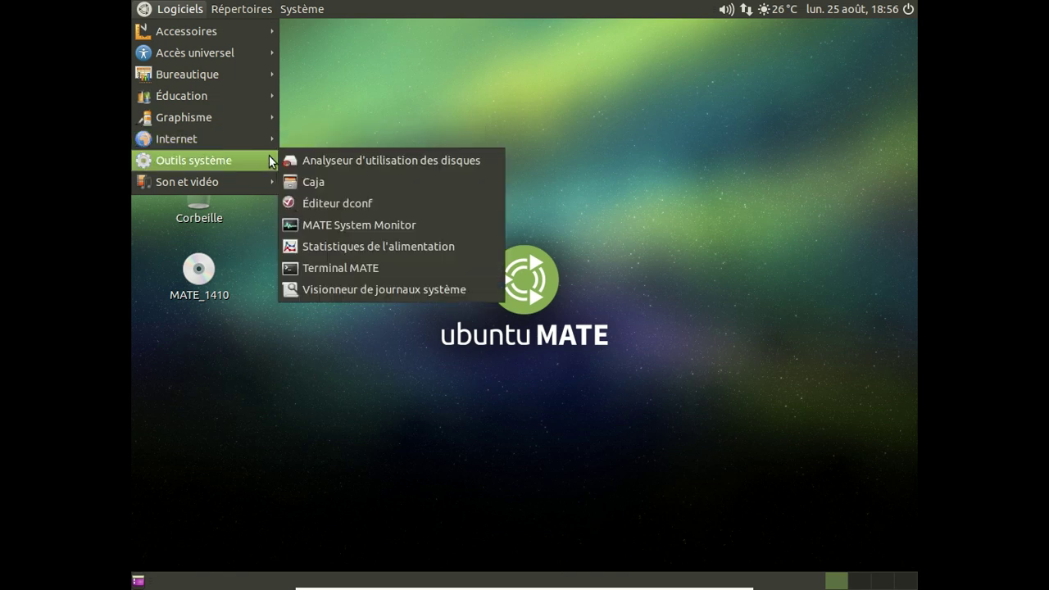
{"action": "left_click", "coordinate": [392, 229]}
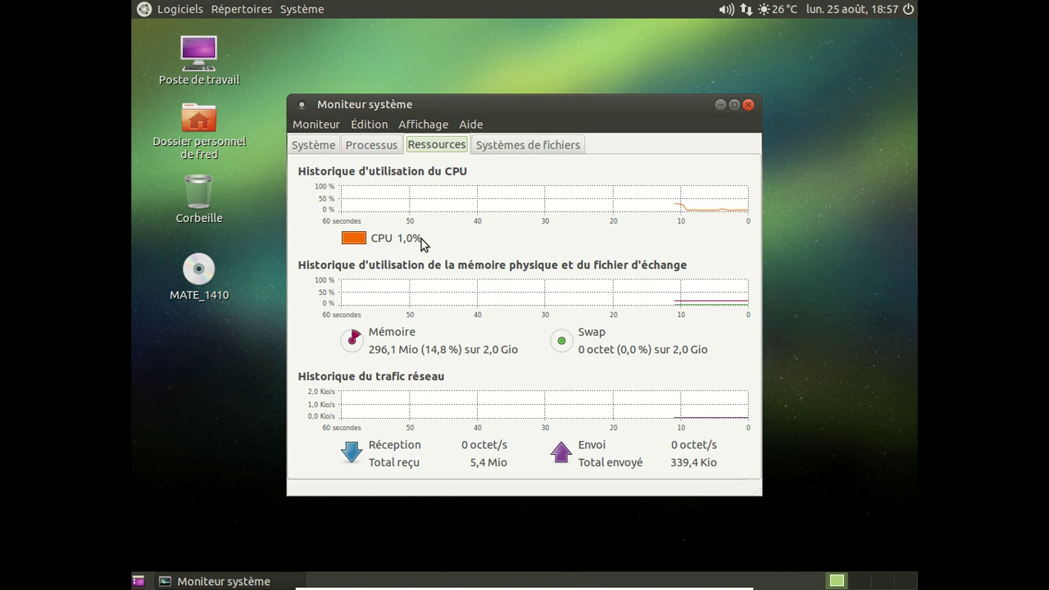
{"action": "left_click", "coordinate": [324, 145]}
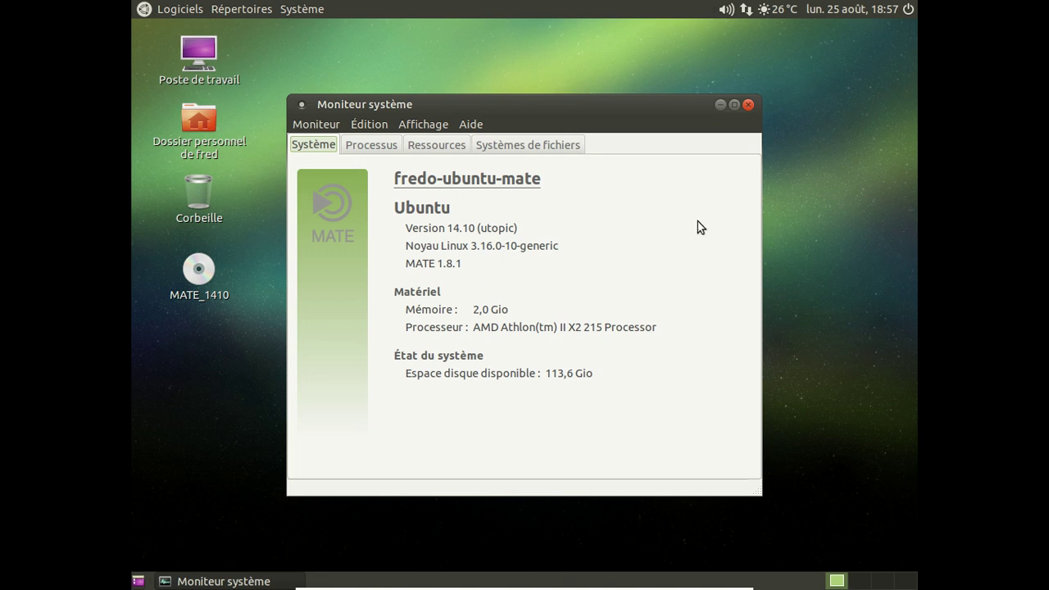
{"action": "left_click", "coordinate": [749, 109]}
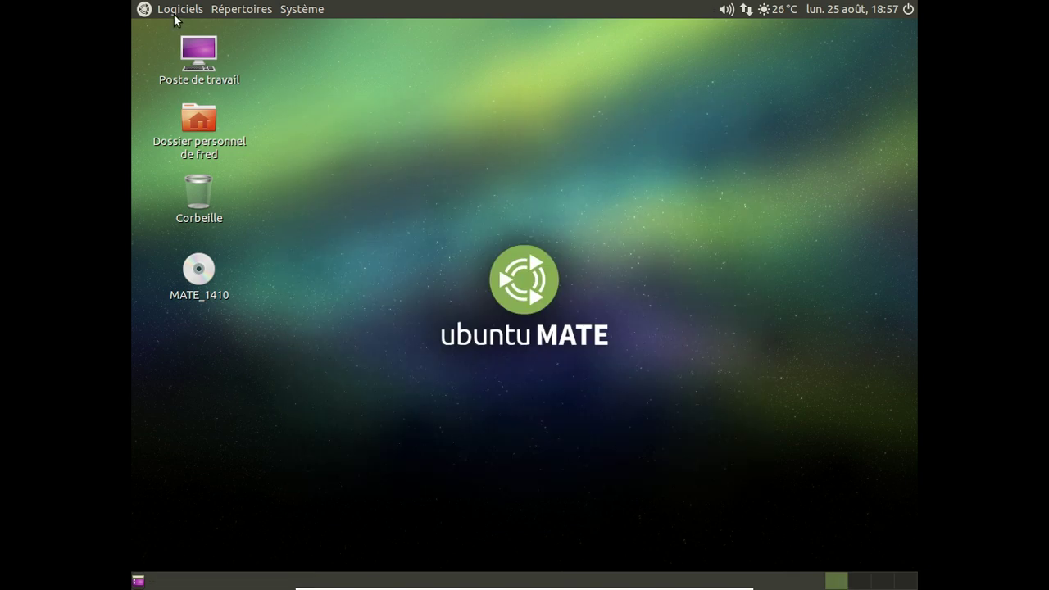
Reopen MATE System Monitor, examine the mounted file systems and their disk space, and close it.
{"action": "left_click", "coordinate": [175, 16]}
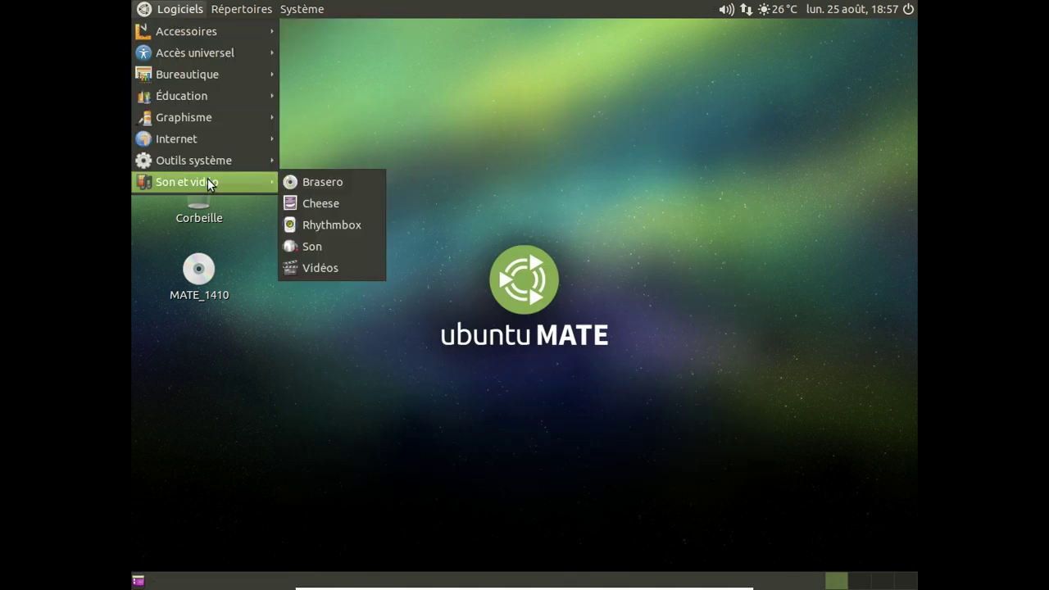
{"action": "mouse_move", "coordinate": [206, 161]}
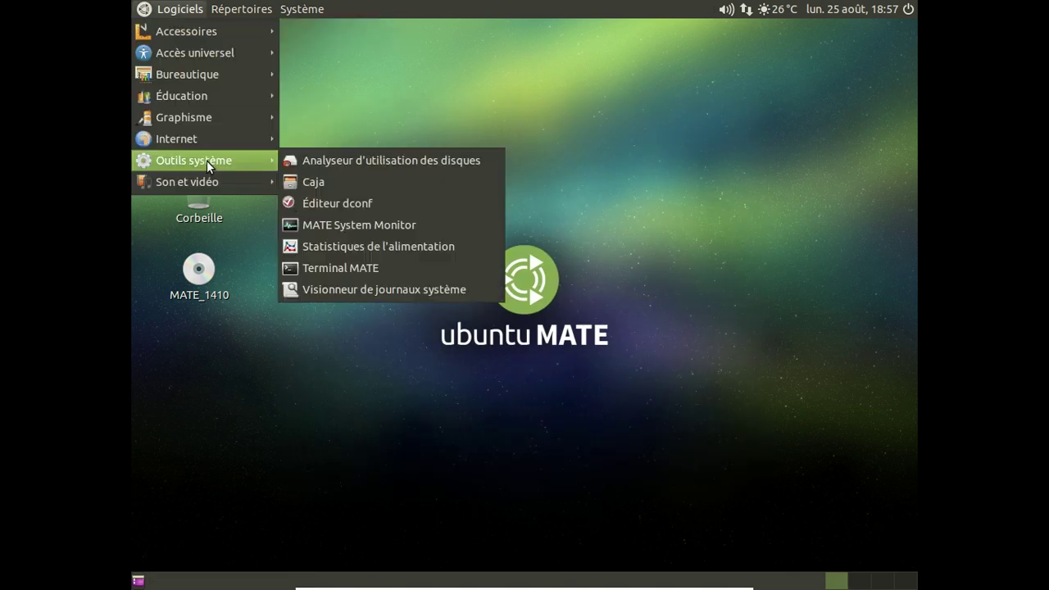
{"action": "left_click", "coordinate": [364, 222]}
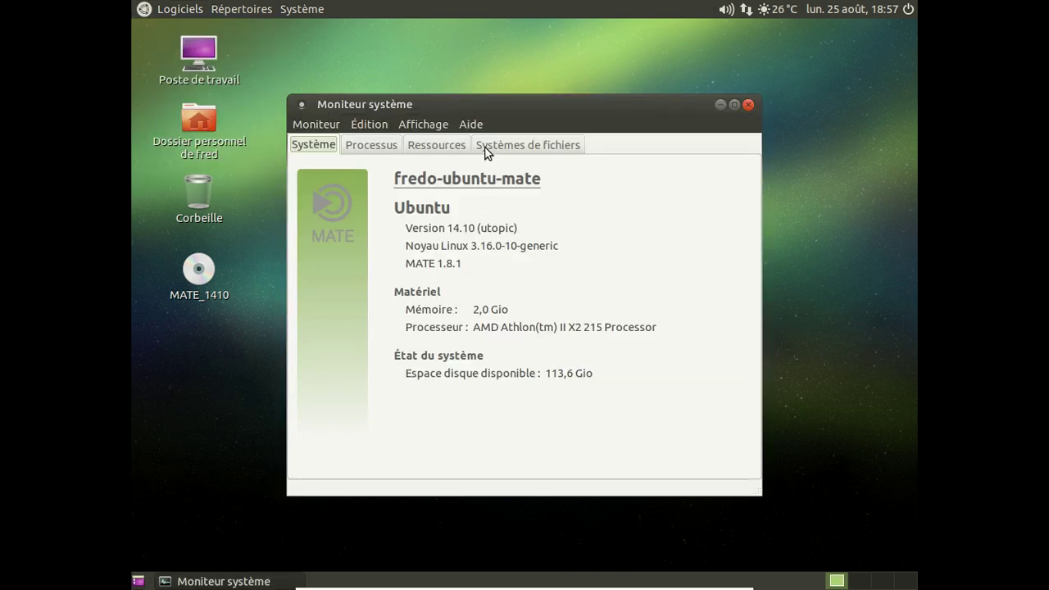
{"action": "left_click", "coordinate": [487, 147]}
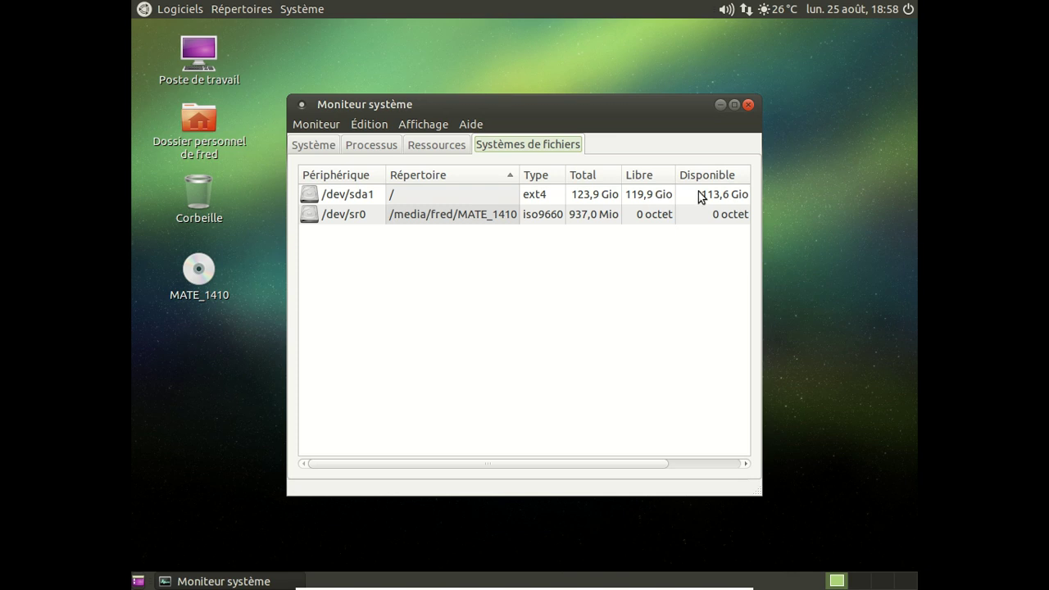
{"action": "left_click", "coordinate": [748, 105]}
List disk space usage with df -h in Terminal MATE and close the terminal.
{"action": "left_click", "coordinate": [183, 10]}
{"action": "mouse_move", "coordinate": [197, 168]}
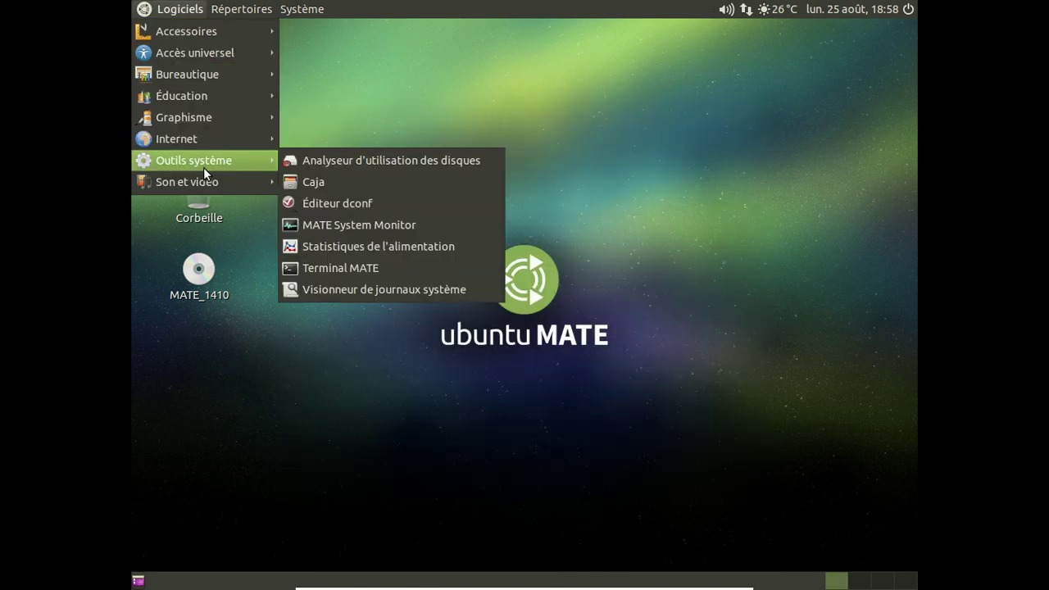
{"action": "mouse_move", "coordinate": [252, 164]}
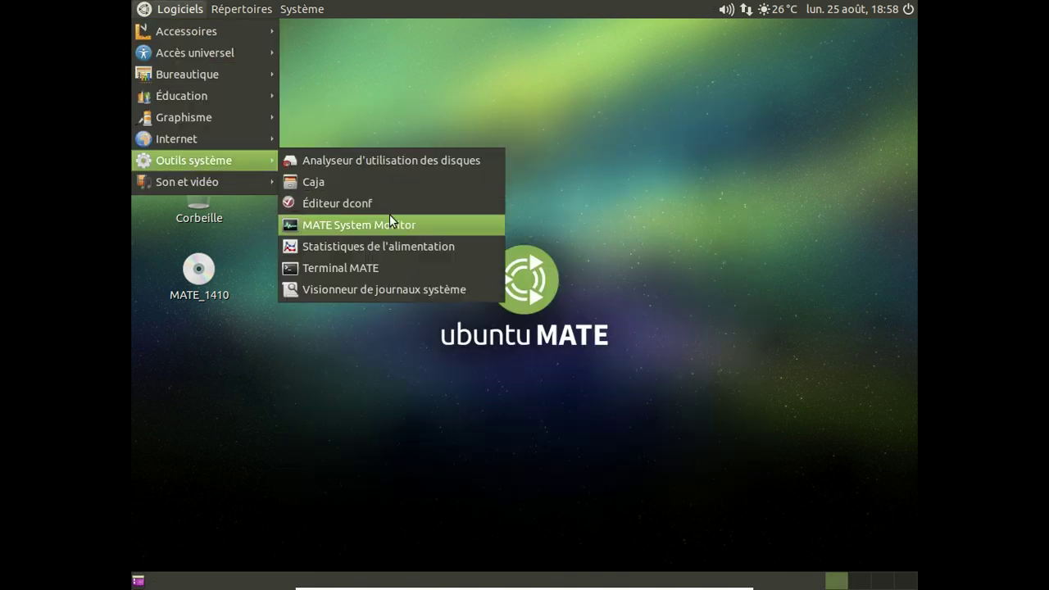
{"action": "left_click", "coordinate": [385, 263]}
{"action": "type", "text": "df -h"}
{"action": "key", "text": "Return"}
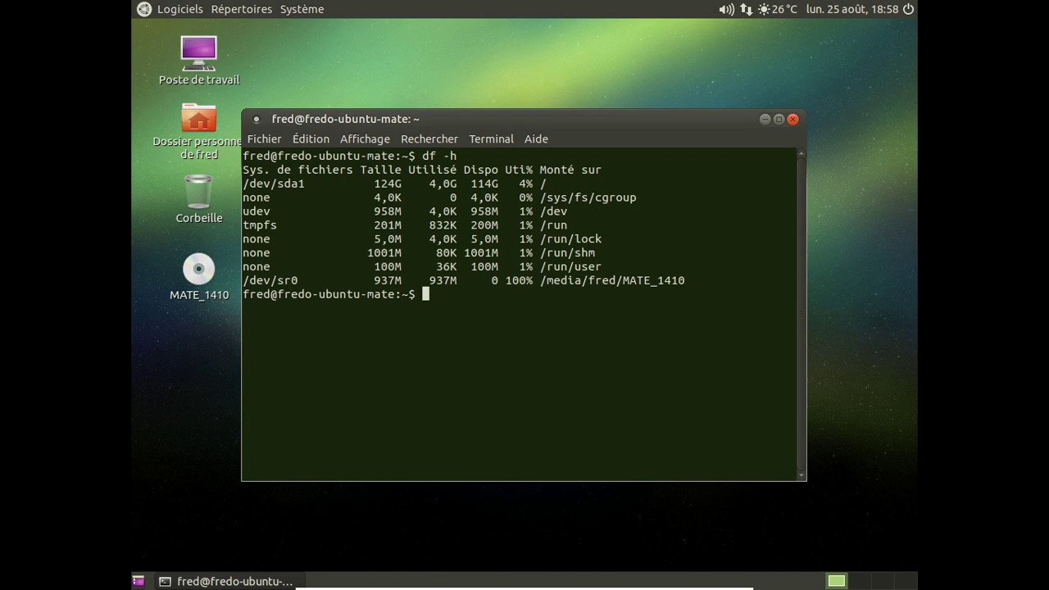
{"action": "left_click", "coordinate": [792, 120]}
Open the Logithèque Ubuntu software centre and shift its window slightly higher on the desktop.
{"action": "left_click", "coordinate": [184, 9]}
{"action": "mouse_move", "coordinate": [195, 68]}
{"action": "mouse_move", "coordinate": [194, 115]}
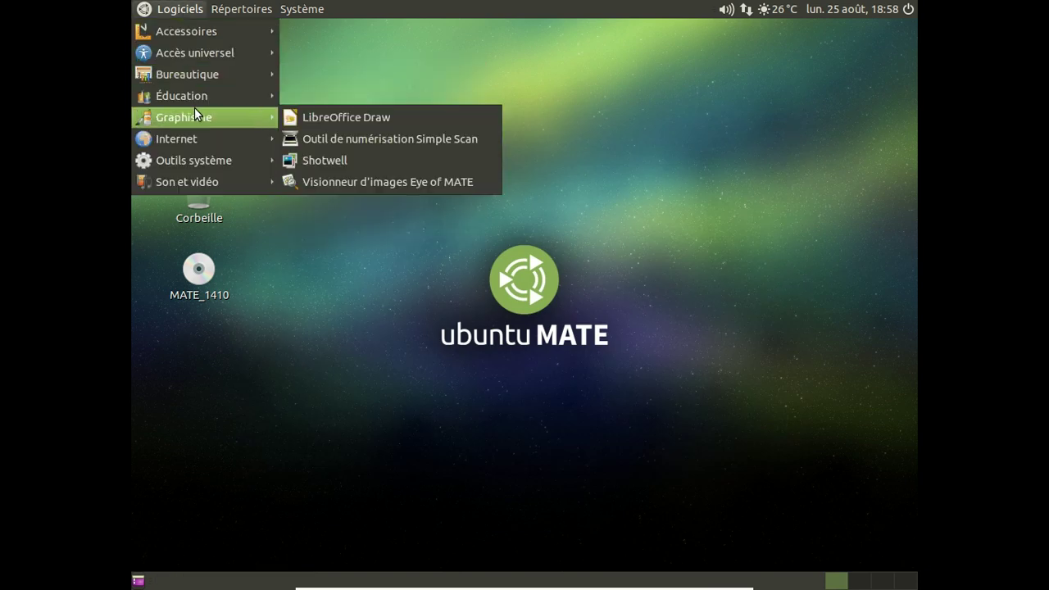
{"action": "mouse_move", "coordinate": [302, 9]}
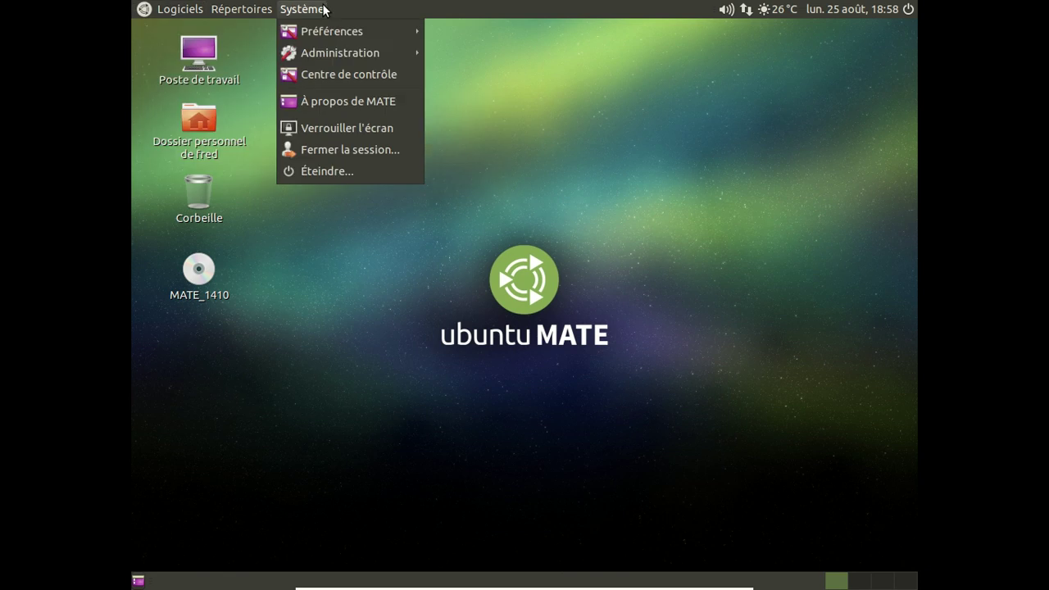
{"action": "mouse_move", "coordinate": [332, 52]}
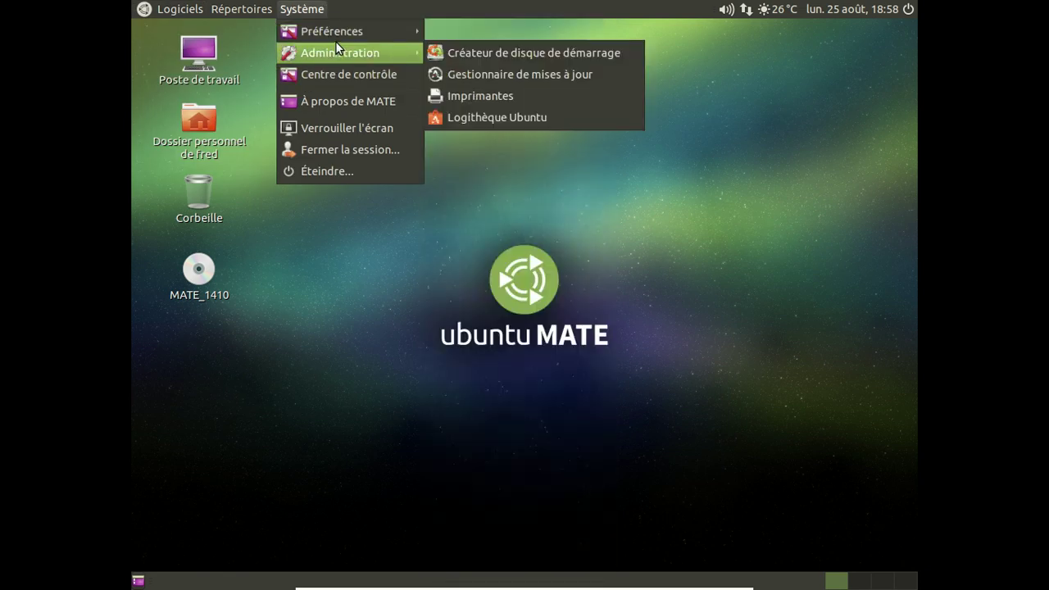
{"action": "mouse_move", "coordinate": [336, 33]}
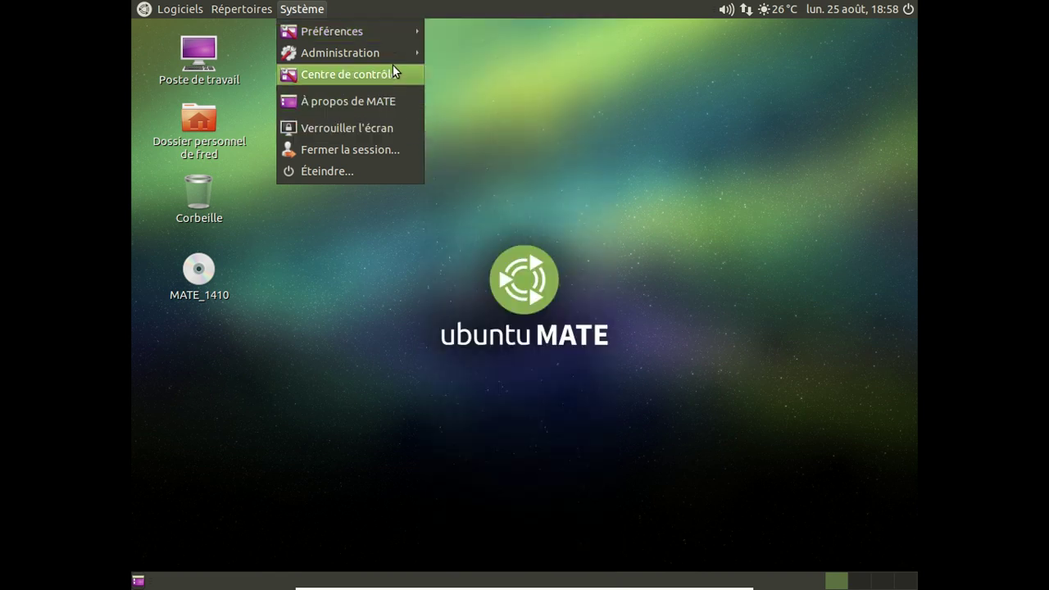
{"action": "mouse_move", "coordinate": [385, 50]}
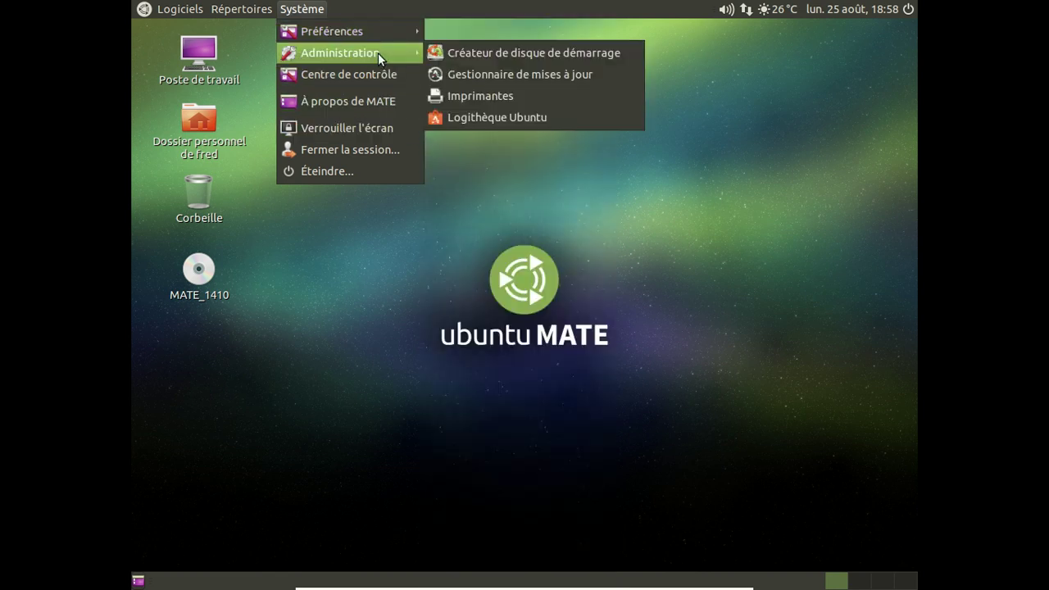
{"action": "left_click", "coordinate": [554, 116]}
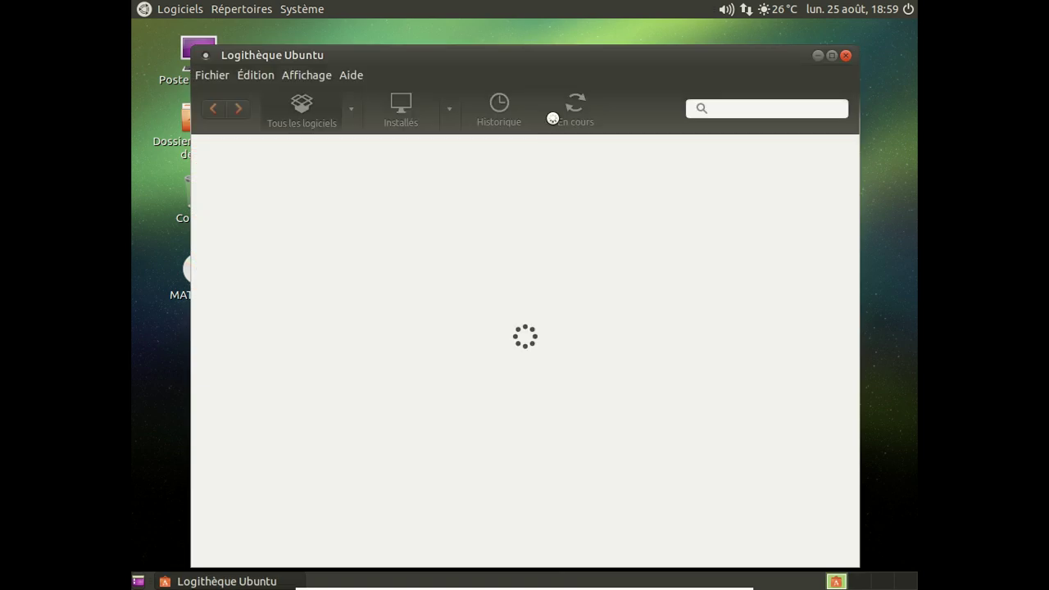
{"action": "left_click_drag", "start_coordinate": [525, 62], "coordinate": [519, 42]}
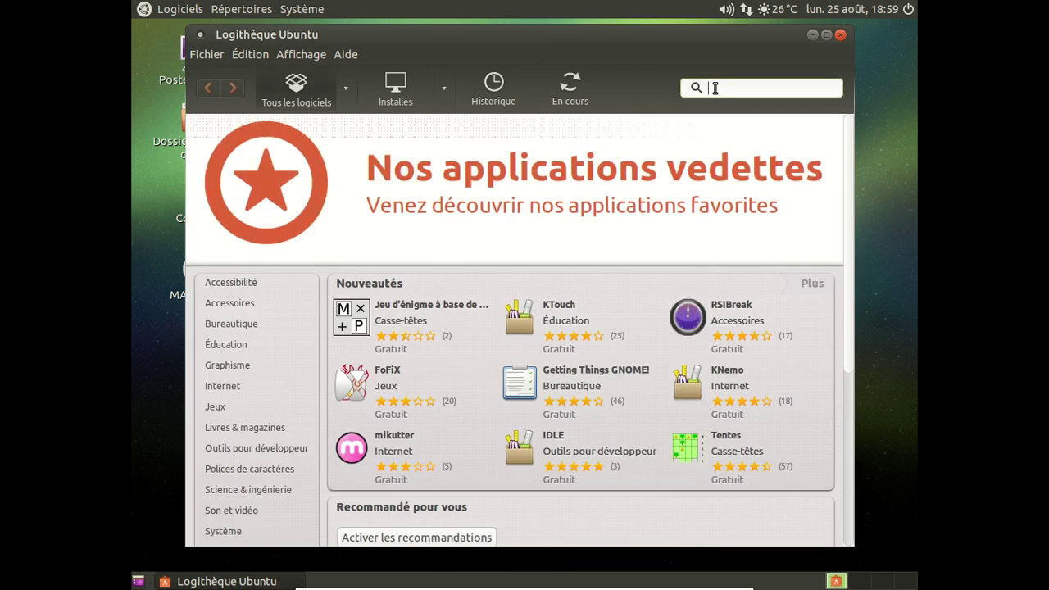
Search for "gimp", start installing Éditeur d'images GIMP, open its description page and authenticate with the account password.
{"action": "type", "text": "gimp"}
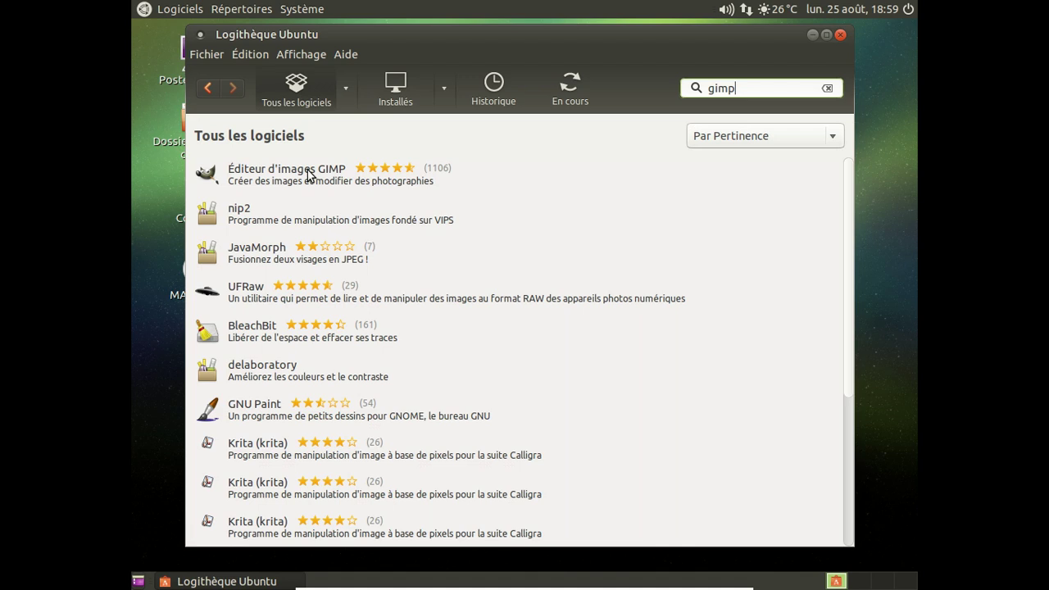
{"action": "left_click", "coordinate": [310, 174]}
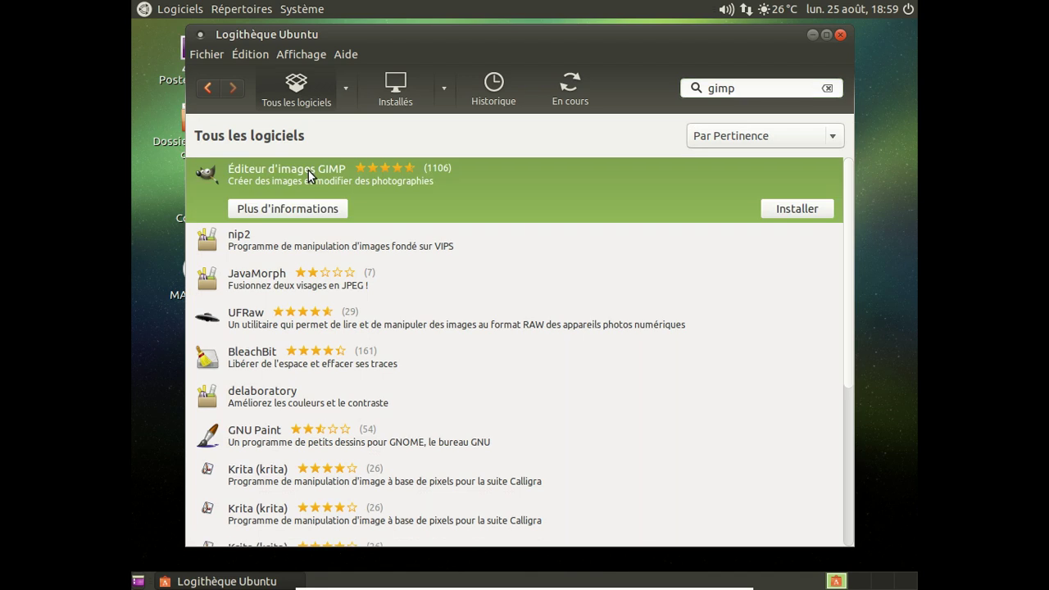
{"action": "left_click", "coordinate": [822, 211]}
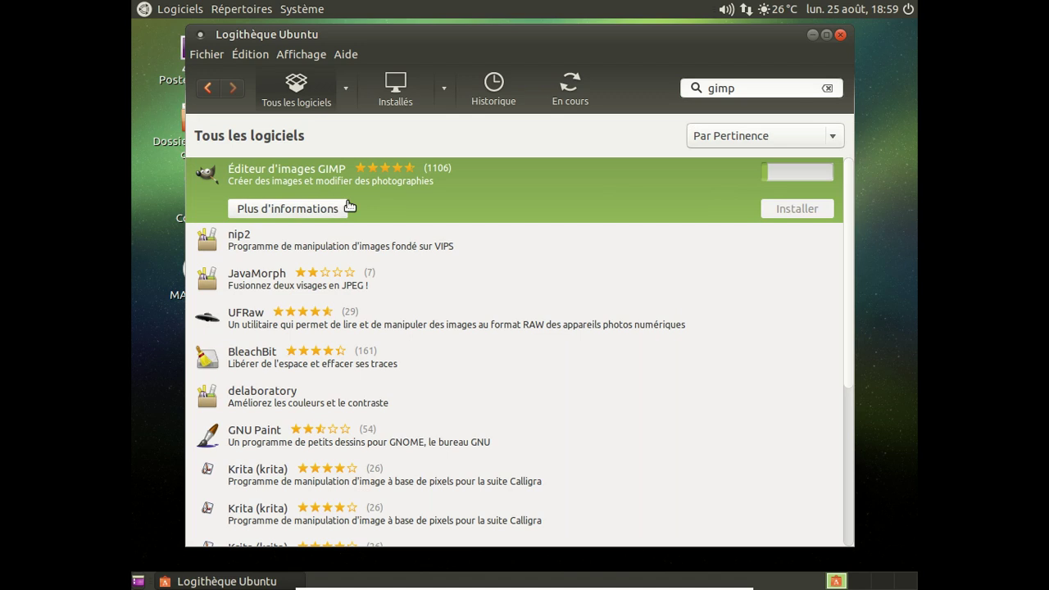
{"action": "left_click", "coordinate": [309, 212]}
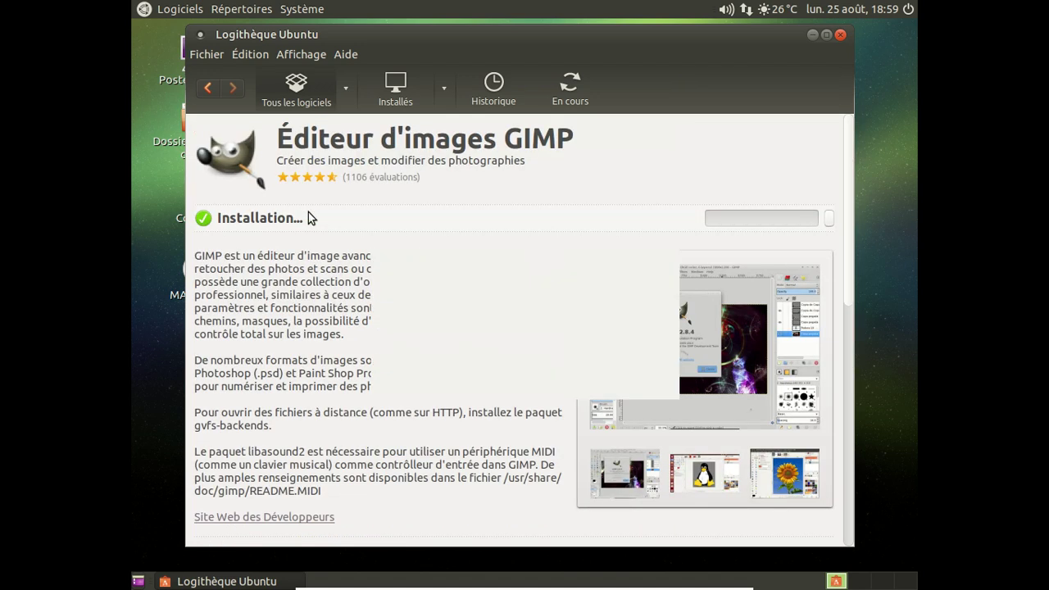
{"action": "type", "text": "•••••••"}
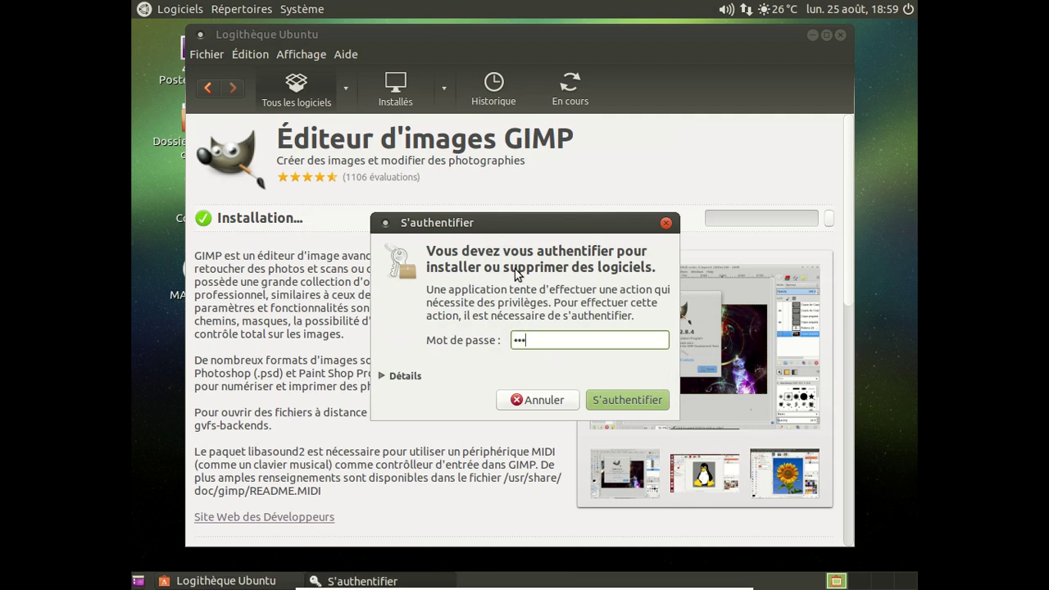
{"action": "key", "text": "Return"}
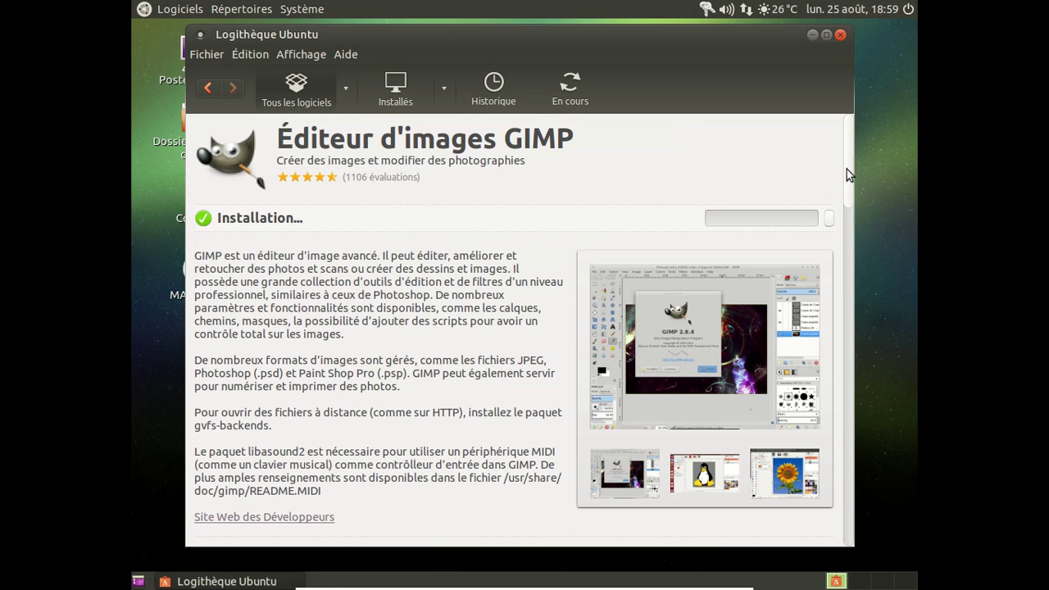
Examine GIMP's optional plug-ins and package details, switch to an empty workspace, and return to the software centre's workspace.
{"action": "left_click_drag", "start_coordinate": [846, 162], "coordinate": [854, 223]}
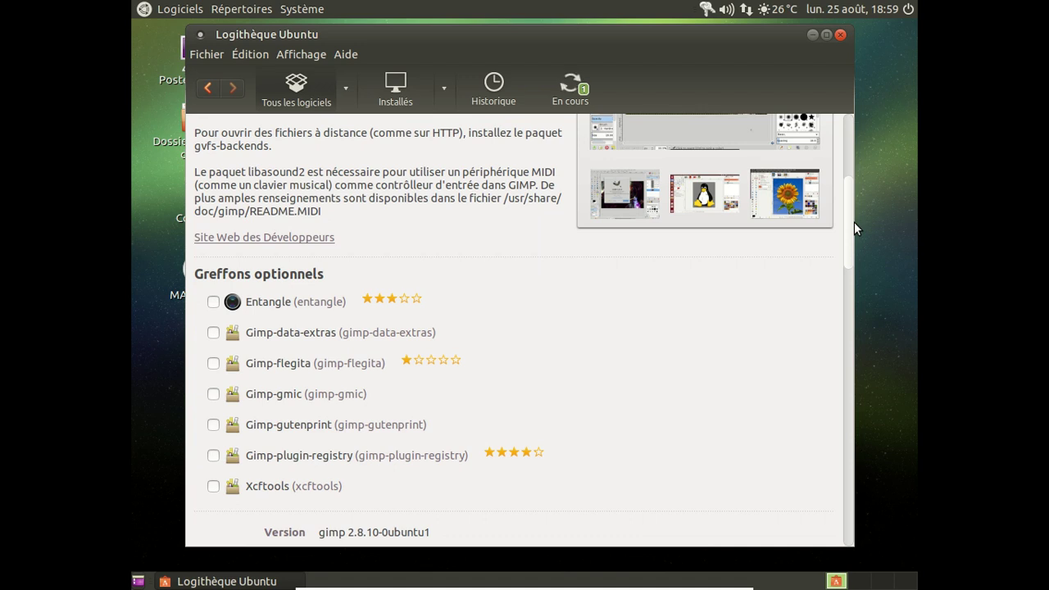
{"action": "mouse_move", "coordinate": [854, 222]}
{"action": "left_mouse_down"}
{"action": "mouse_move", "coordinate": [850, 254]}
{"action": "mouse_move", "coordinate": [847, 225]}
{"action": "left_mouse_up"}
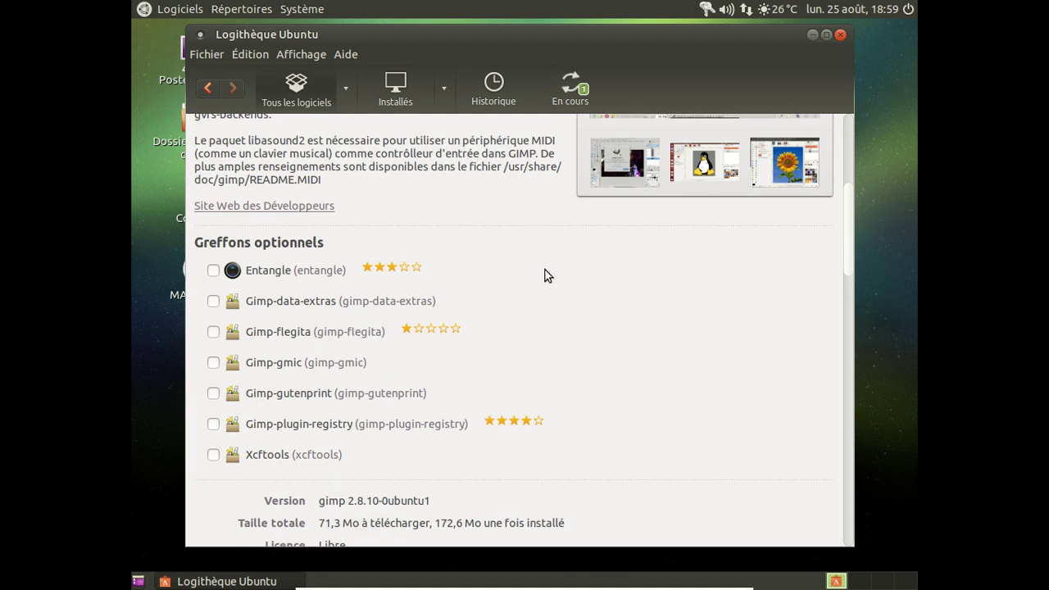
{"action": "scroll", "coordinate": [545, 275], "scroll_direction": "down", "scroll_amount": 3}
{"action": "key", "text": "alt+F4"}
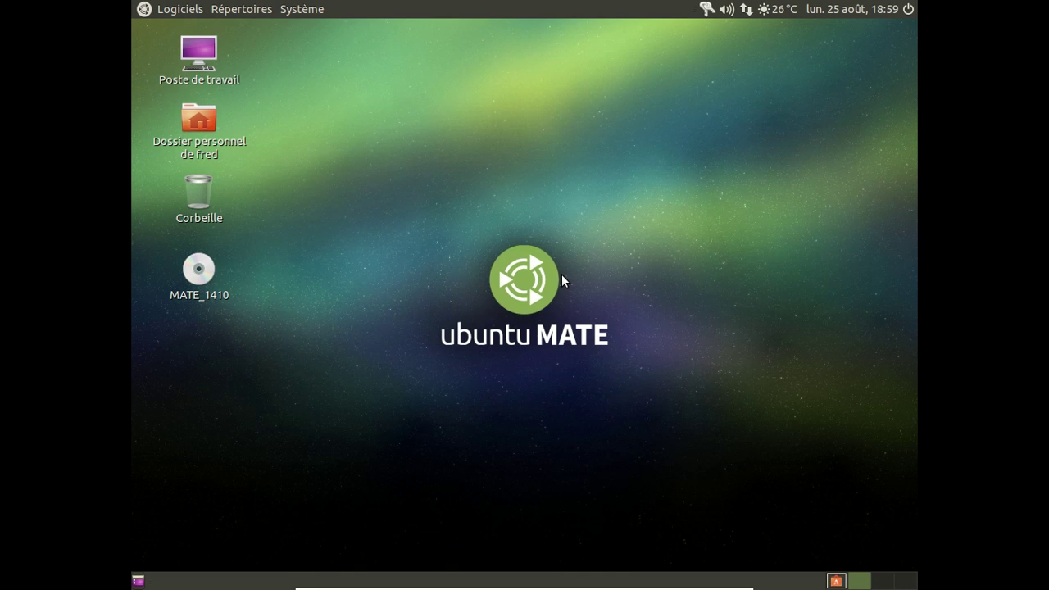
{"action": "left_click", "coordinate": [835, 580]}
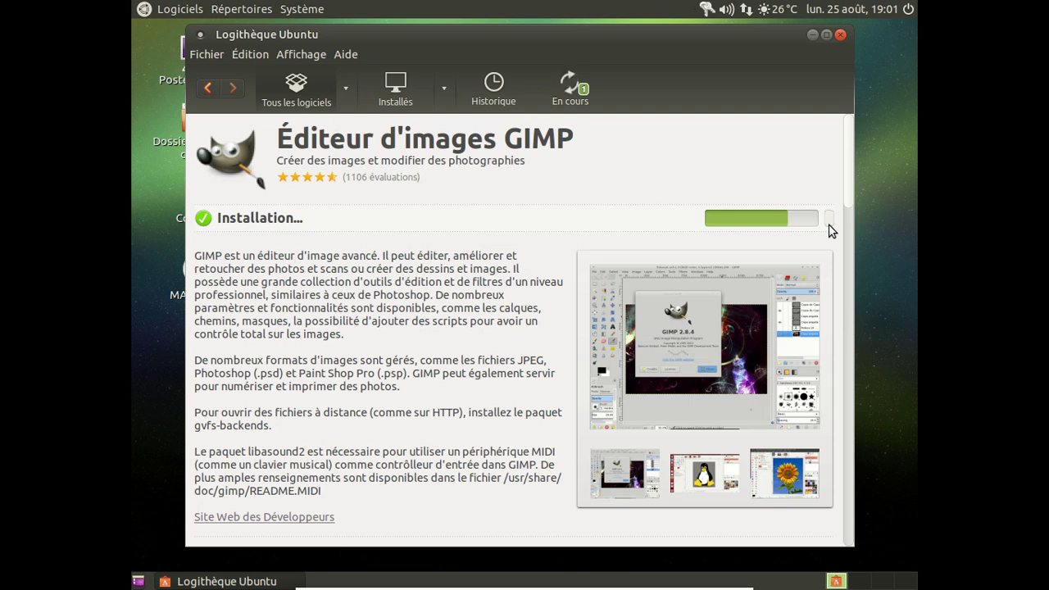
{"action": "left_click", "coordinate": [260, 16]}
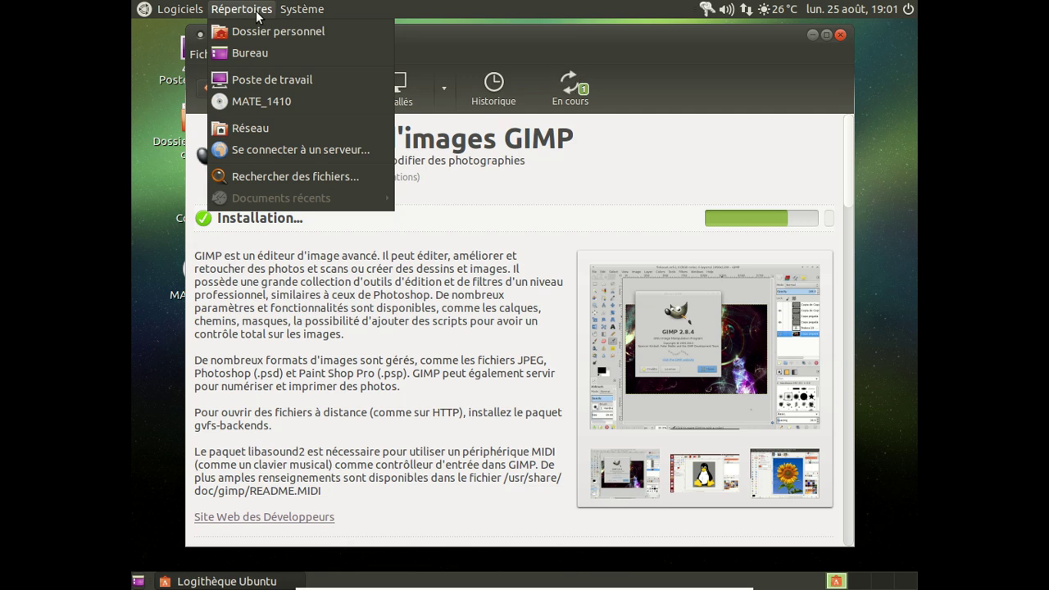
{"action": "mouse_move", "coordinate": [197, 15]}
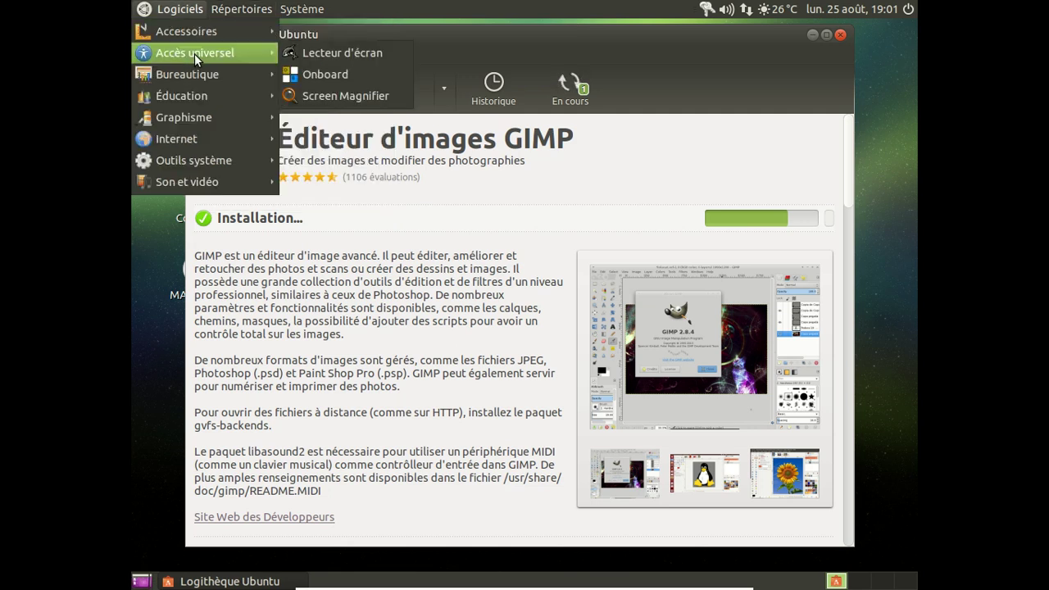
{"action": "mouse_move", "coordinate": [185, 139]}
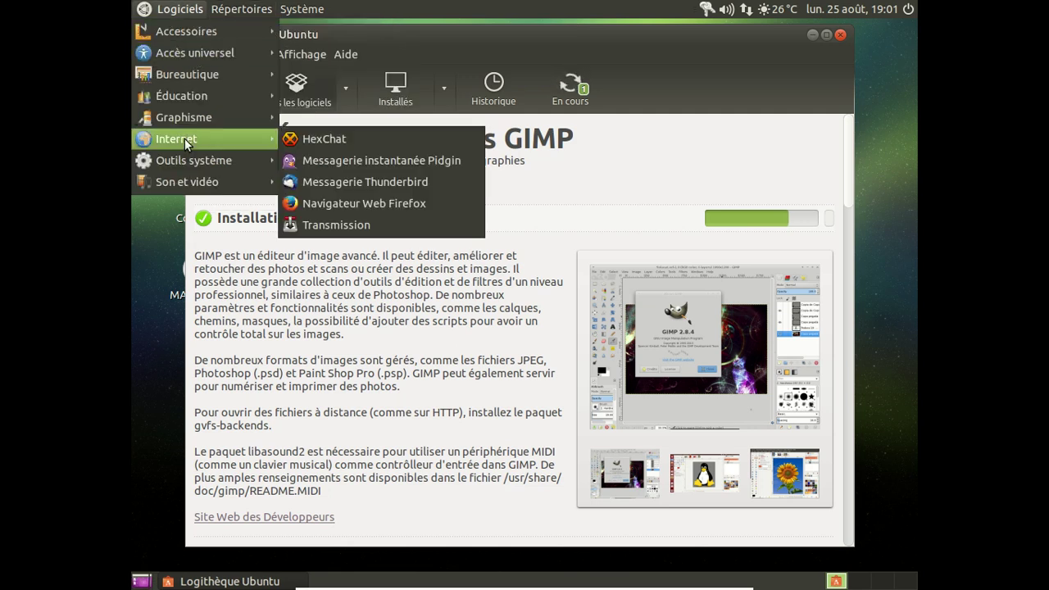
{"action": "mouse_move", "coordinate": [169, 165]}
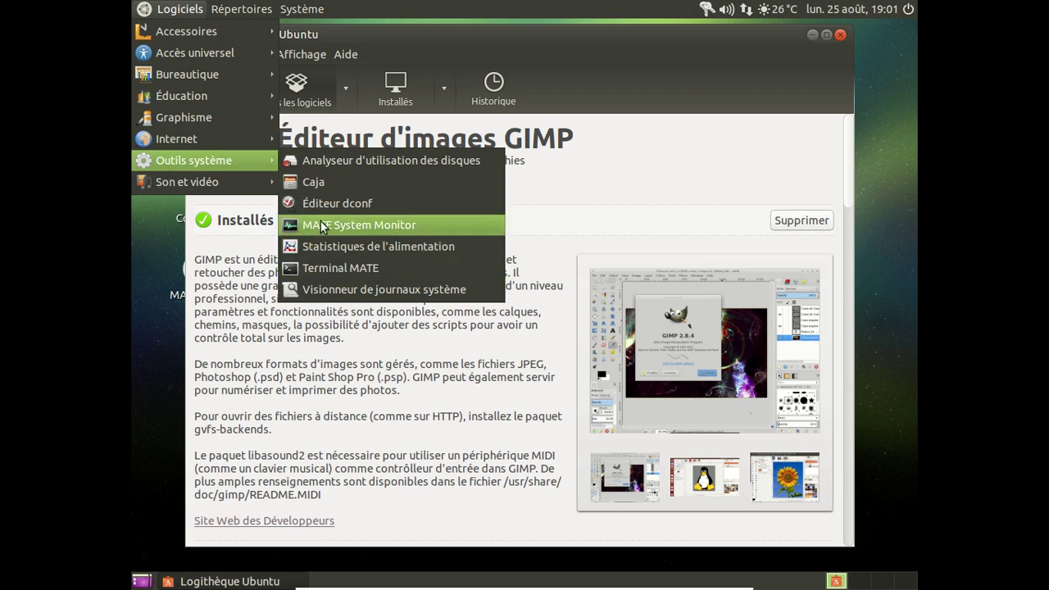
{"action": "left_click", "coordinate": [302, 10]}
Launch the newly installed GIMP image editor from the graphics applications and close the software centre.
{"action": "left_click", "coordinate": [154, 10]}
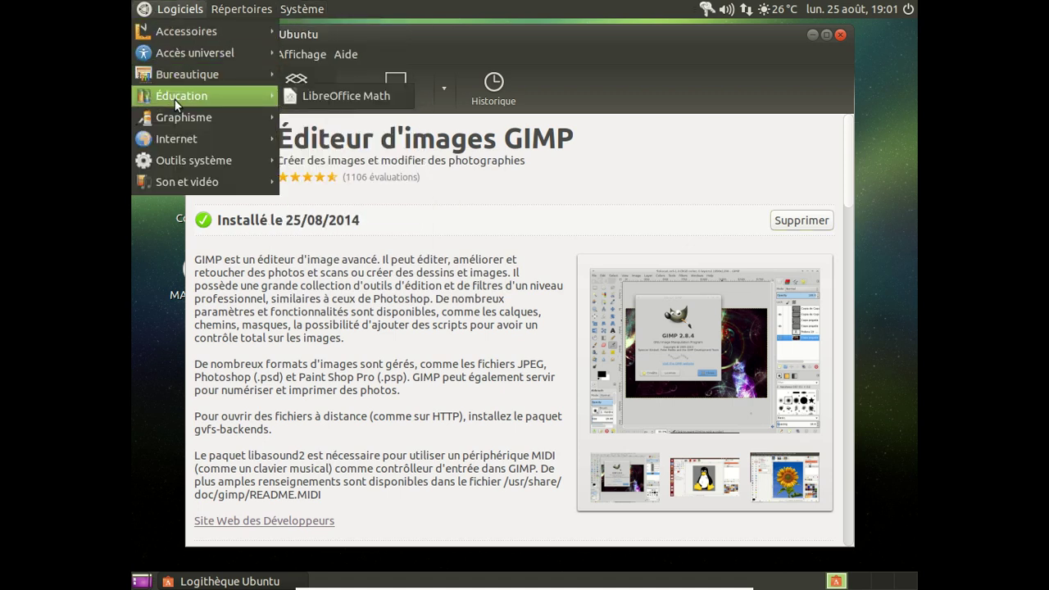
{"action": "mouse_move", "coordinate": [181, 117]}
{"action": "left_click", "coordinate": [350, 122]}
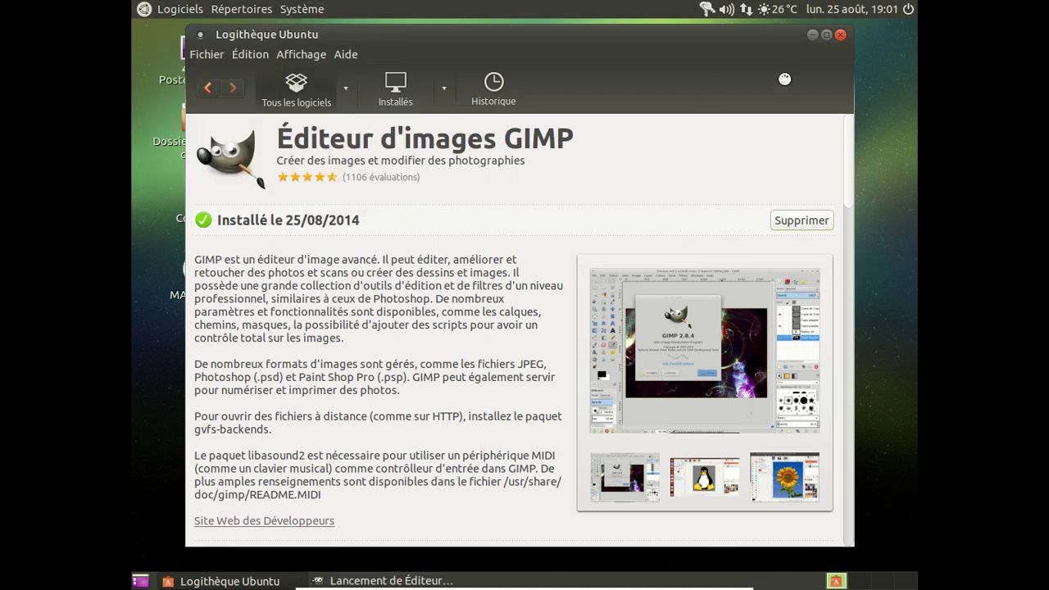
{"action": "left_click", "coordinate": [844, 35]}
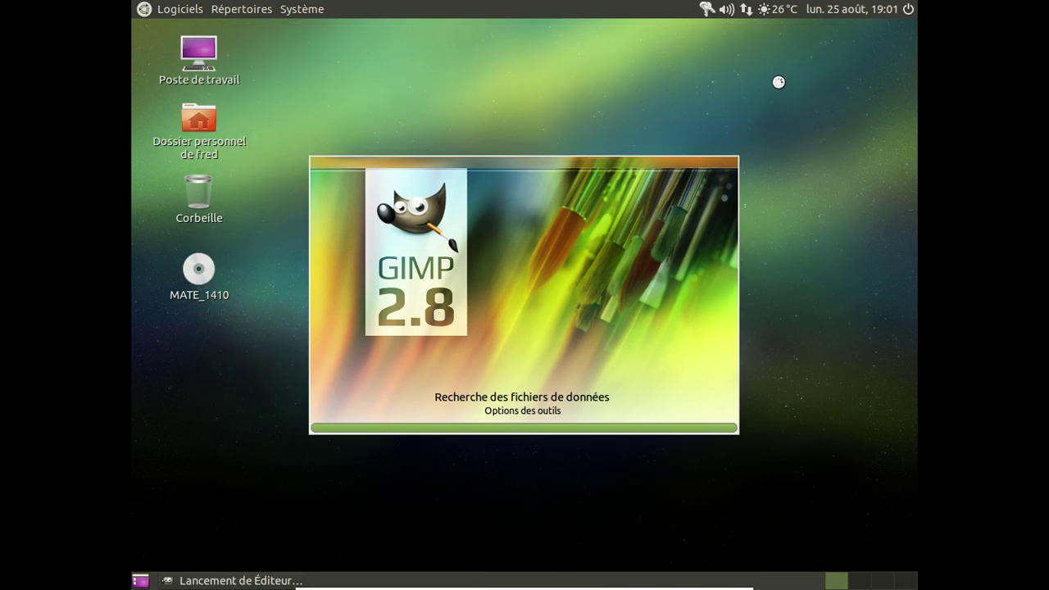
{"action": "left_click", "coordinate": [324, 8]}
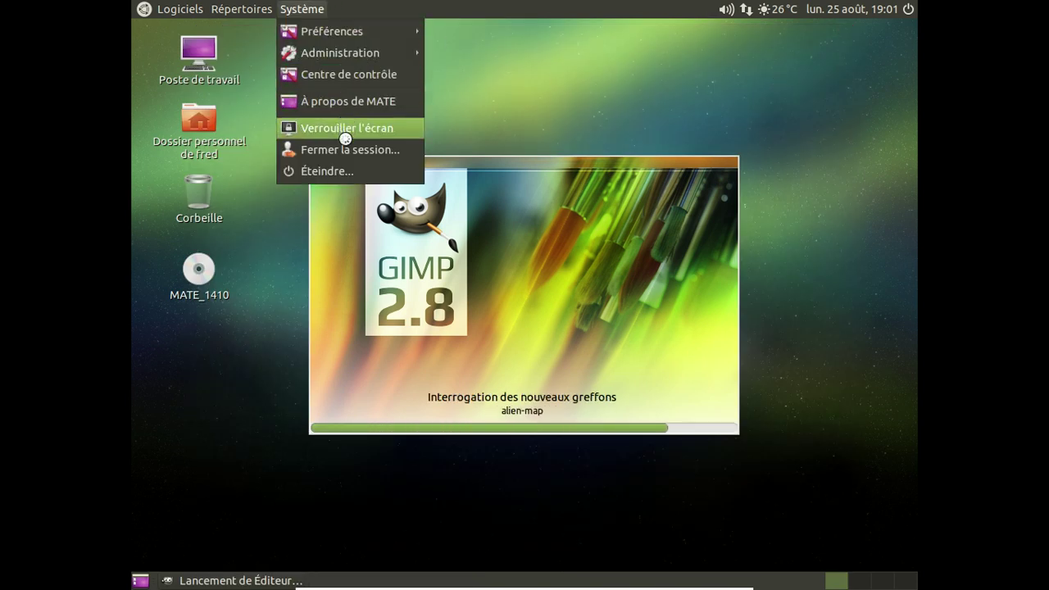
{"action": "mouse_move", "coordinate": [267, 10]}
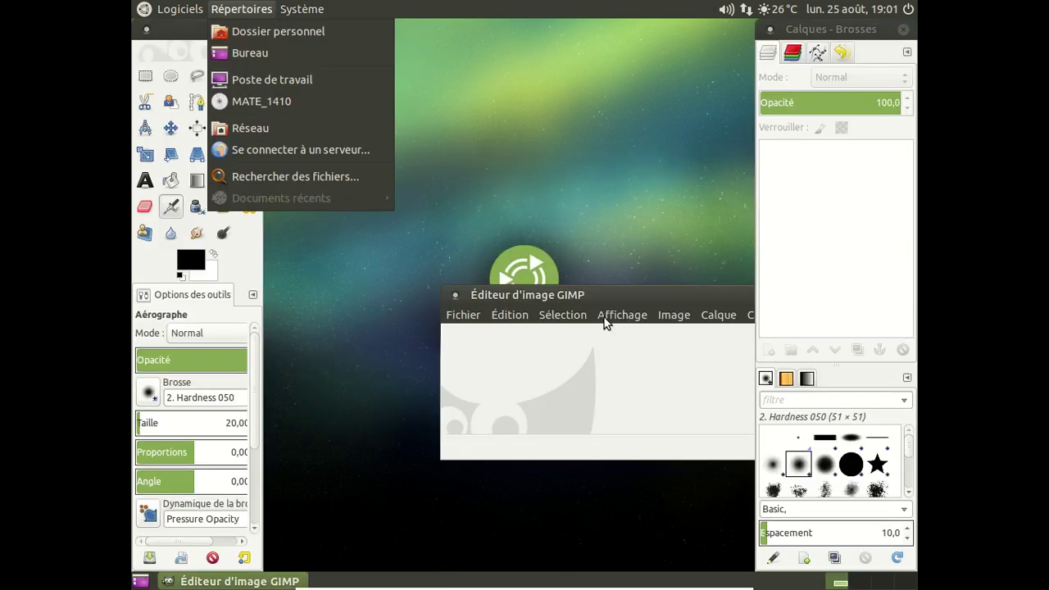
{"action": "left_click", "coordinate": [429, 230]}
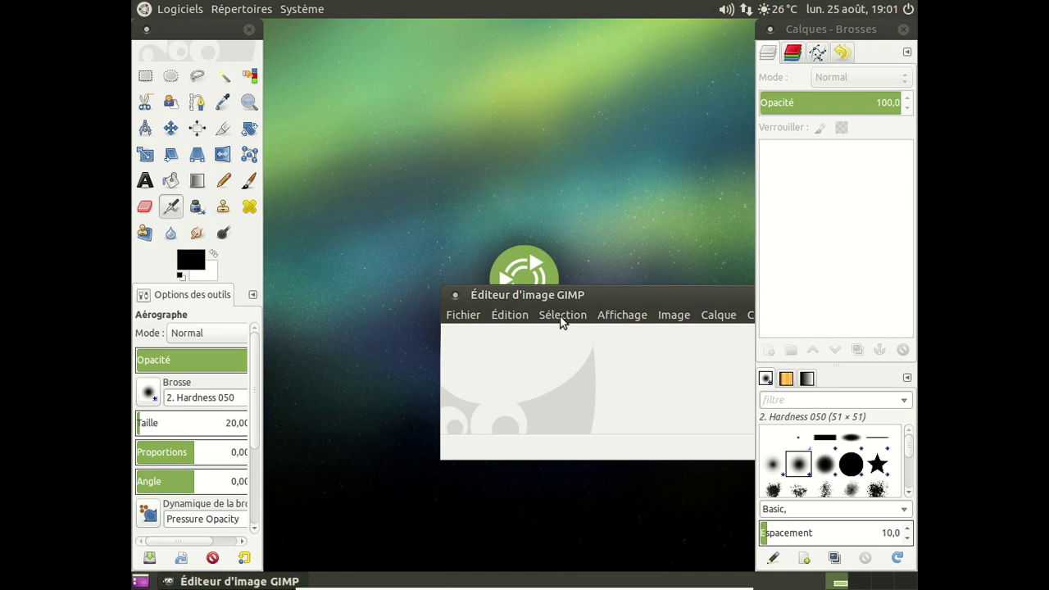
Move GIMP's main image window higher between the docks and enable single-window mode (Mode fenêtre unique).
{"action": "left_click_drag", "start_coordinate": [560, 296], "coordinate": [361, 148]}
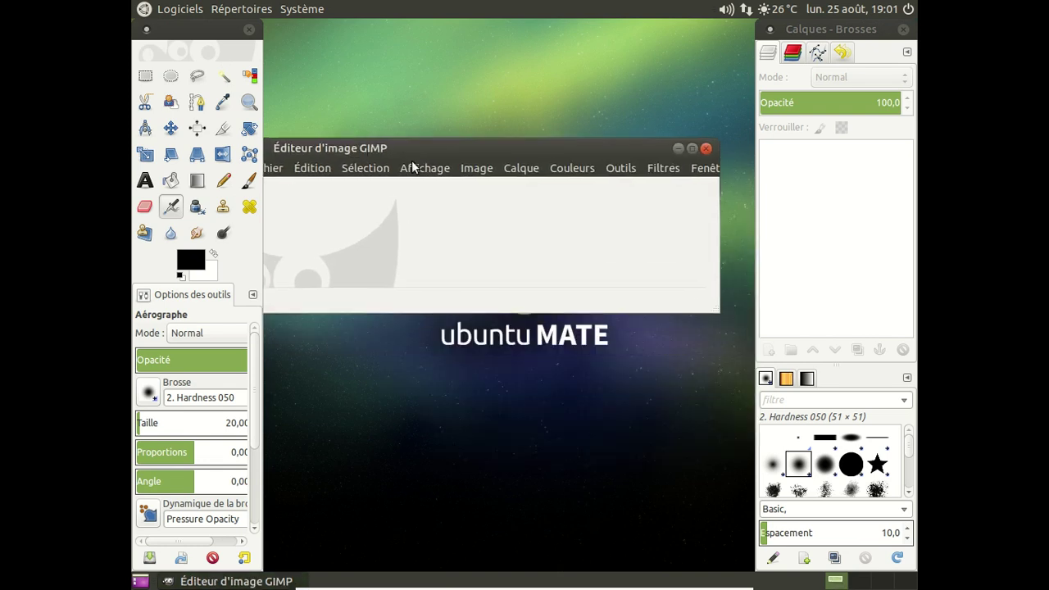
{"action": "left_click", "coordinate": [694, 168]}
{"action": "left_click", "coordinate": [685, 303]}
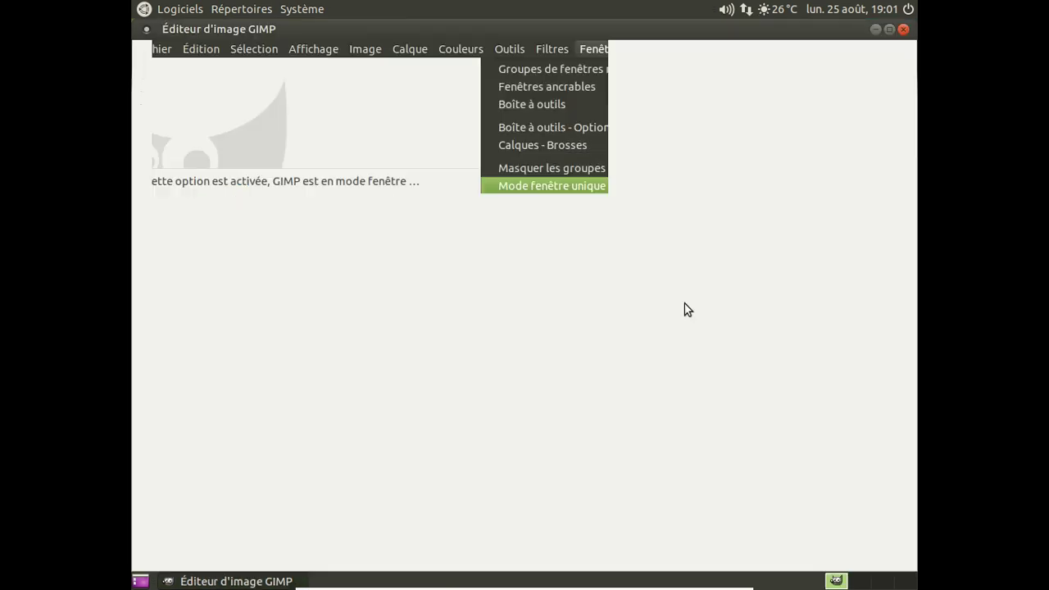
Check GIMP's version in its about information, dismiss it and close GIMP.
{"action": "left_click", "coordinate": [647, 49]}
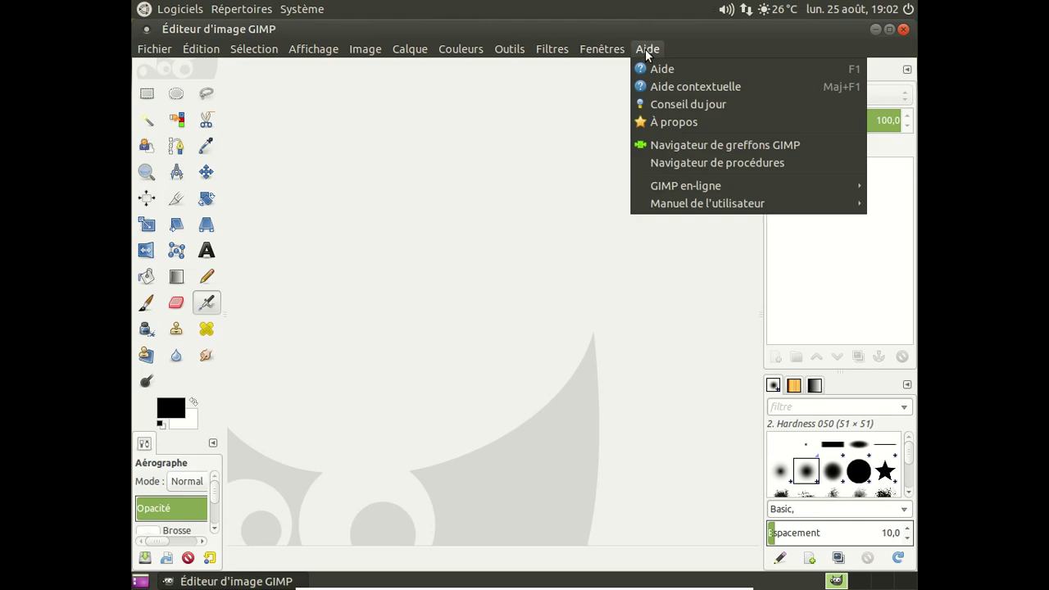
{"action": "left_click", "coordinate": [666, 123]}
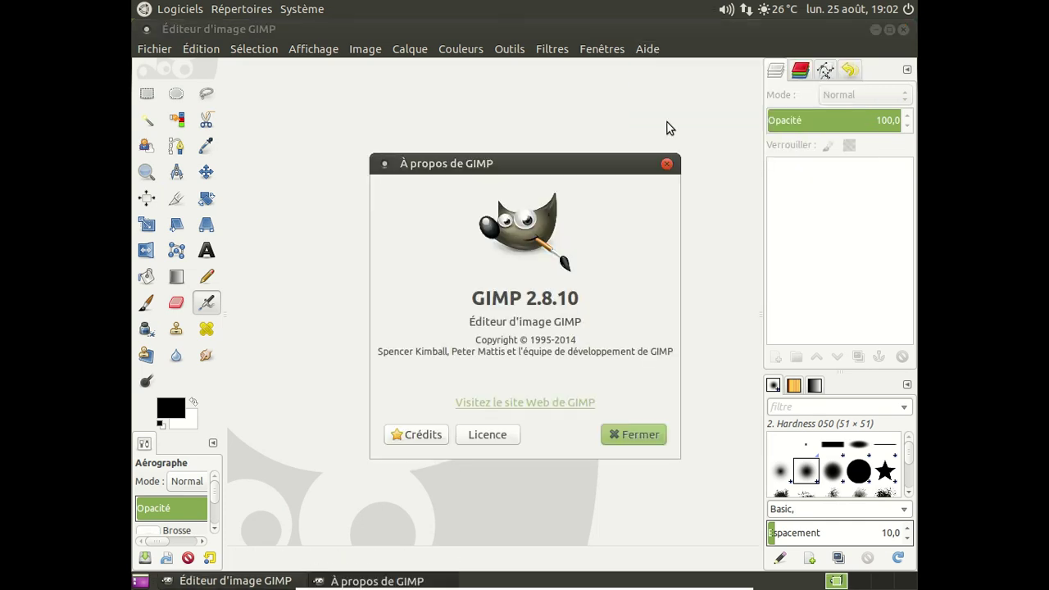
{"action": "left_click", "coordinate": [644, 434]}
{"action": "left_click", "coordinate": [904, 31]}
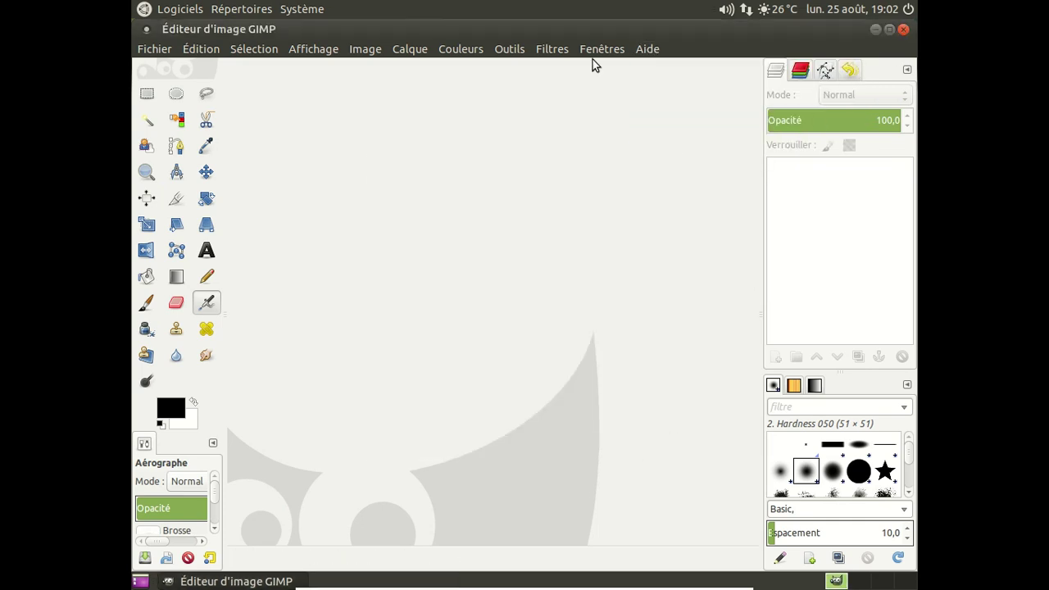
Start the update manager (Gestionnaire de mises à jour) to check for updates and move its window higher on the desktop.
{"action": "left_click", "coordinate": [301, 9]}
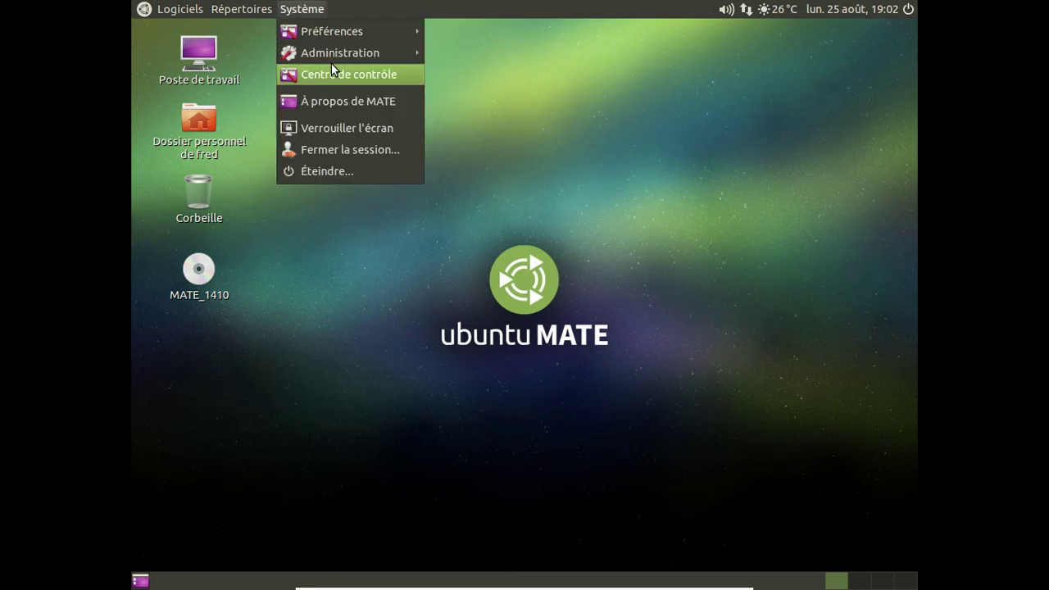
{"action": "mouse_move", "coordinate": [338, 30]}
{"action": "mouse_move", "coordinate": [384, 51]}
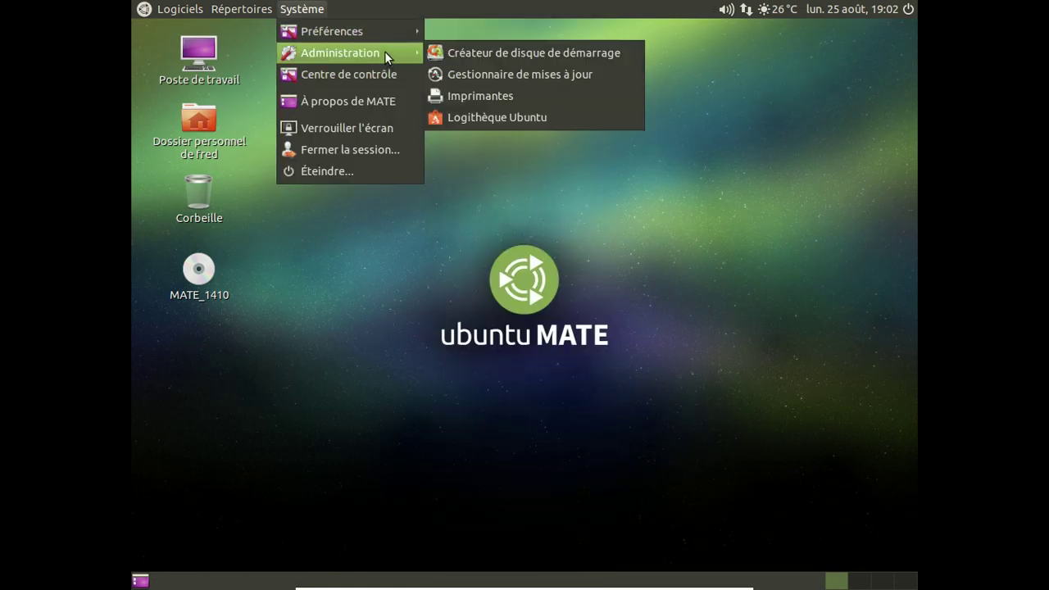
{"action": "left_click", "coordinate": [527, 74]}
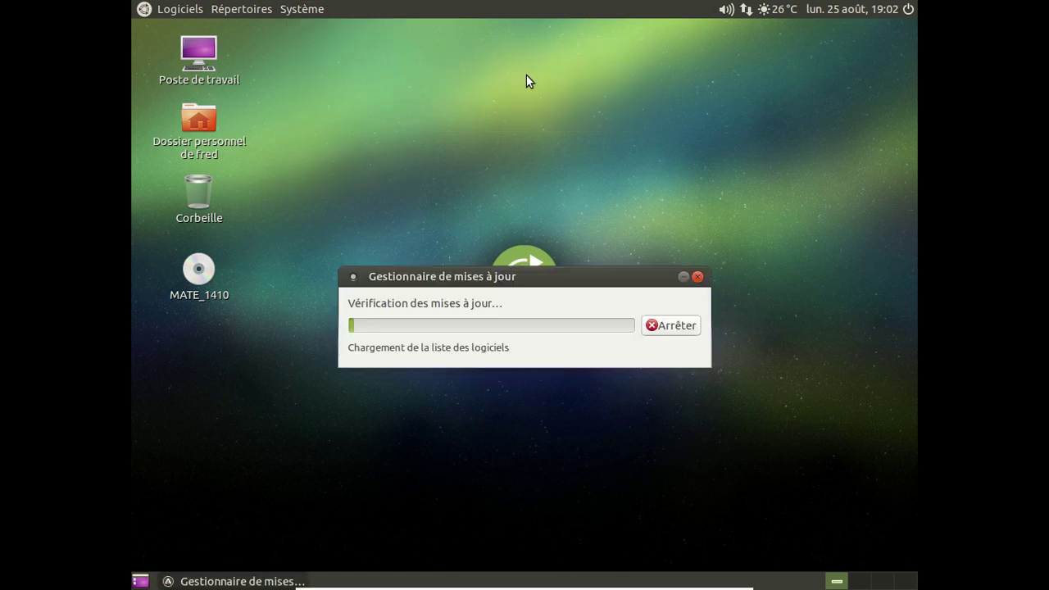
{"action": "left_click_drag", "start_coordinate": [497, 273], "coordinate": [582, 64]}
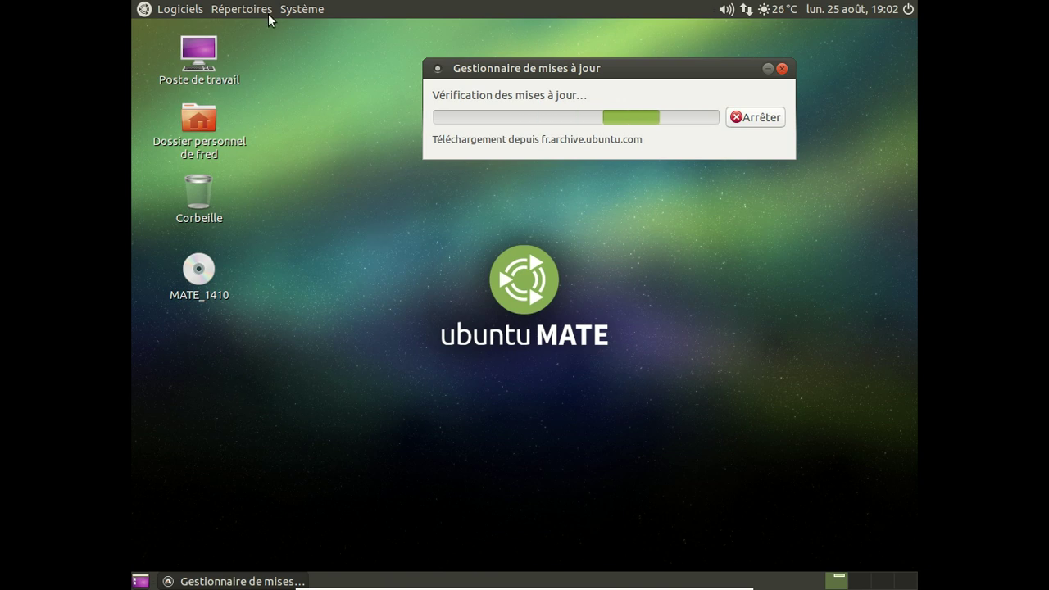
Examine the available administration and preferences tools during the update check, and close the update manager.
{"action": "left_click", "coordinate": [299, 9]}
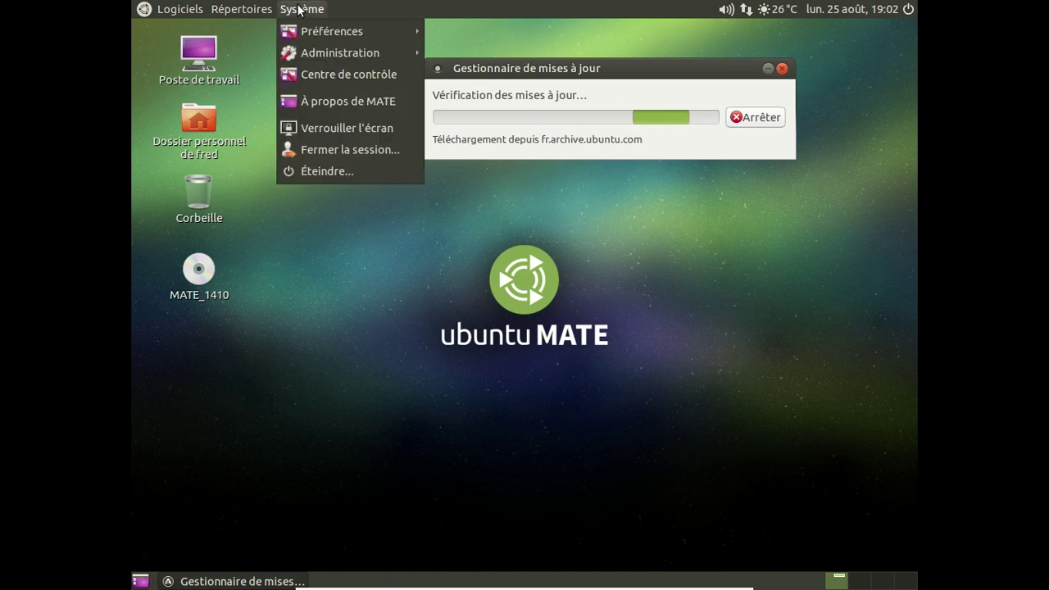
{"action": "mouse_move", "coordinate": [357, 58]}
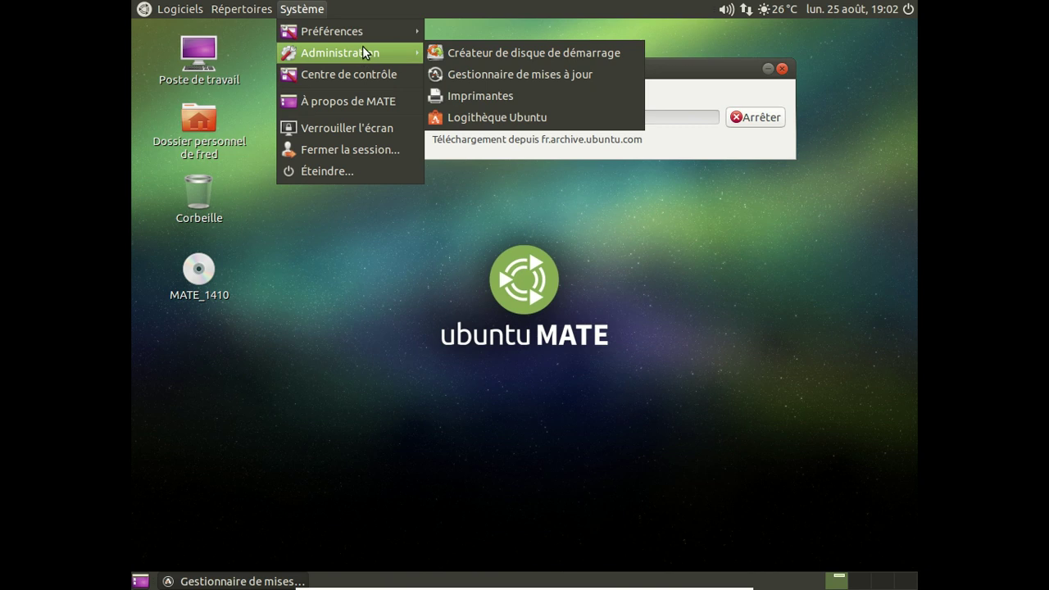
{"action": "mouse_move", "coordinate": [363, 25]}
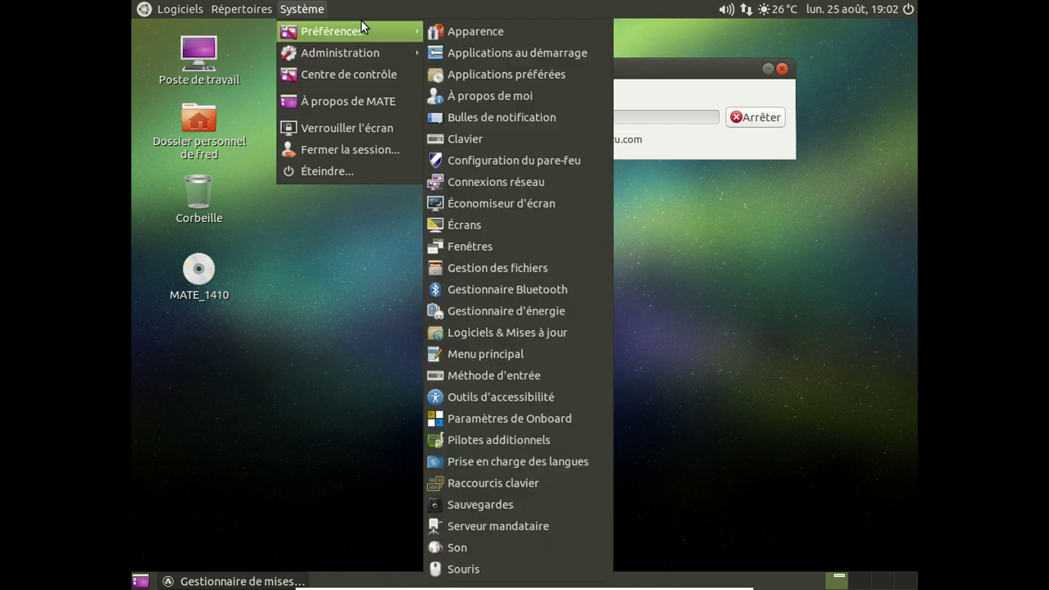
{"action": "left_click", "coordinate": [654, 77]}
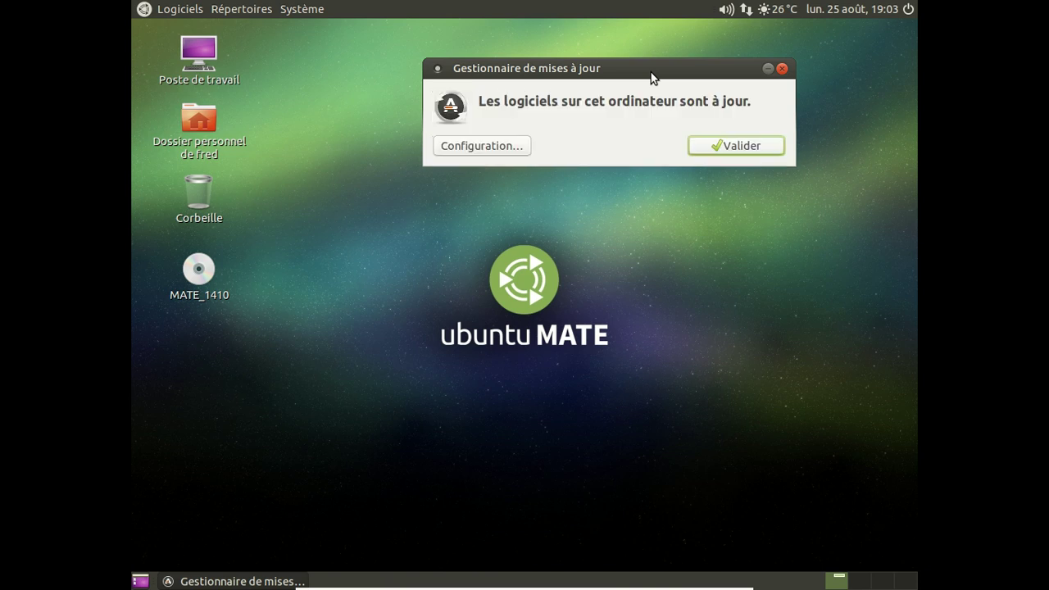
{"action": "left_click", "coordinate": [783, 69]}
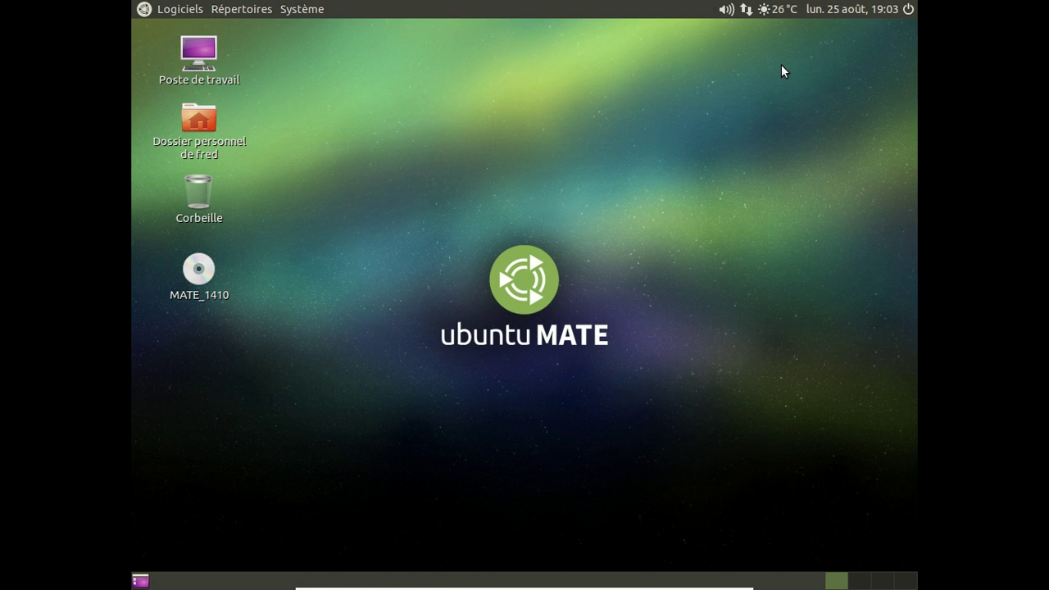
Open the control centre (Centre de contrôle), examine its Personal, Hardware, System and Autre settings groups, and close it.
{"action": "left_click", "coordinate": [301, 9]}
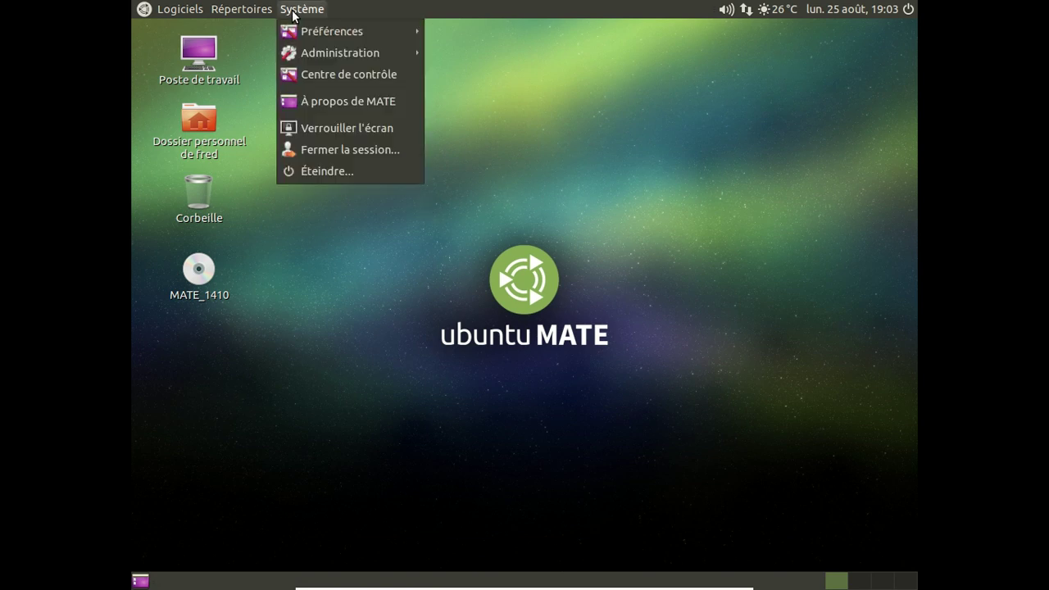
{"action": "mouse_move", "coordinate": [320, 54]}
{"action": "left_click", "coordinate": [322, 73]}
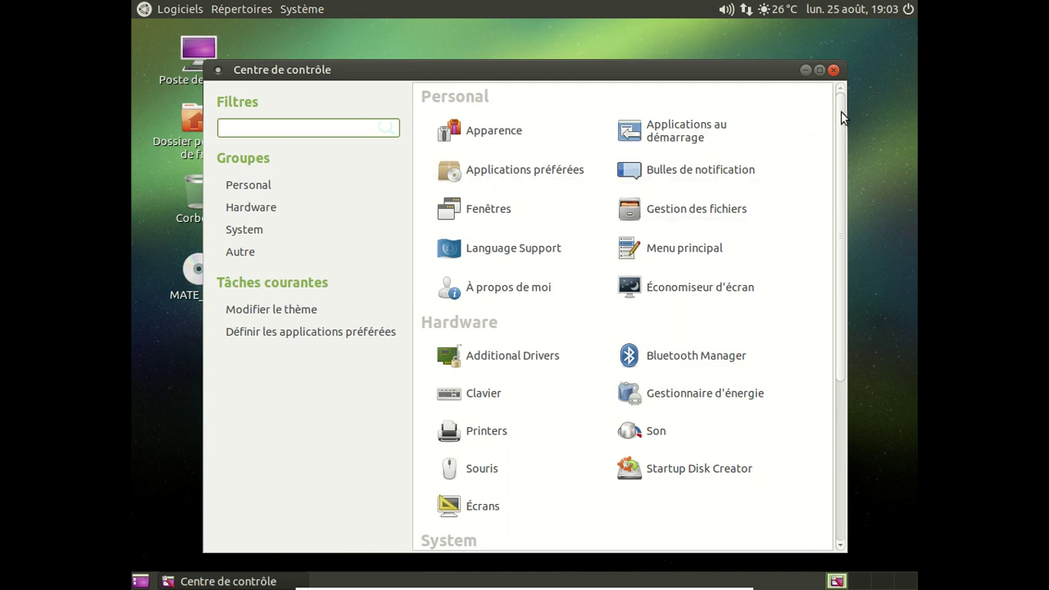
{"action": "left_click_drag", "start_coordinate": [839, 113], "coordinate": [832, 391]}
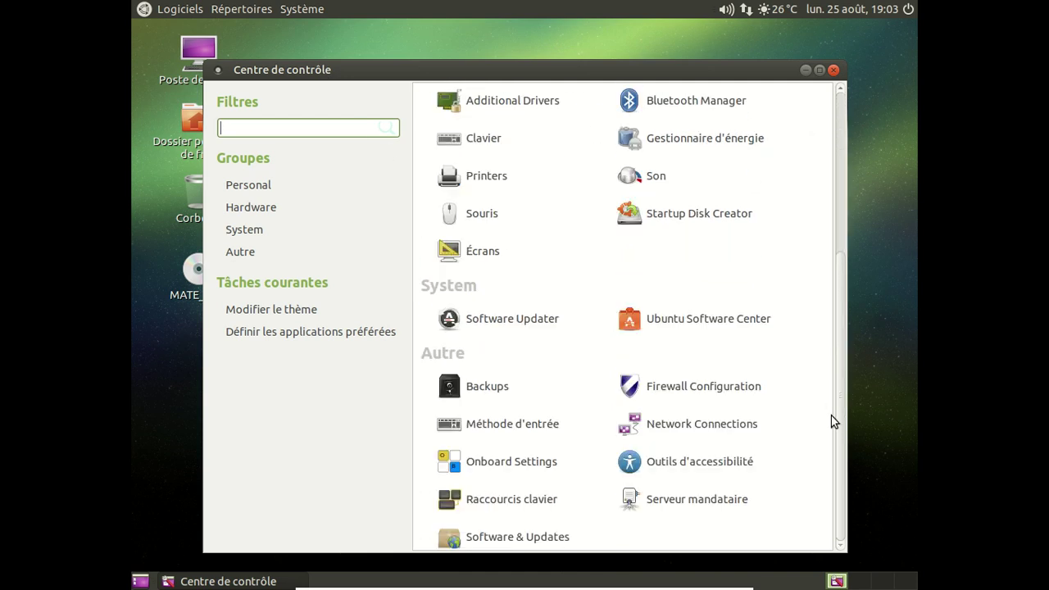
{"action": "left_click_drag", "start_coordinate": [829, 342], "coordinate": [842, 136]}
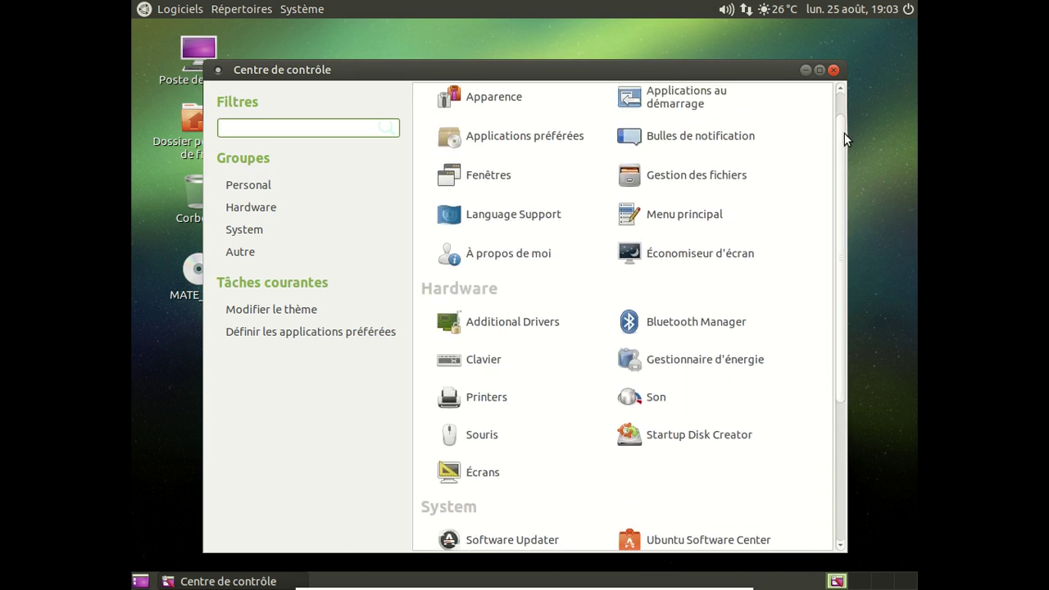
{"action": "left_click", "coordinate": [834, 70]}
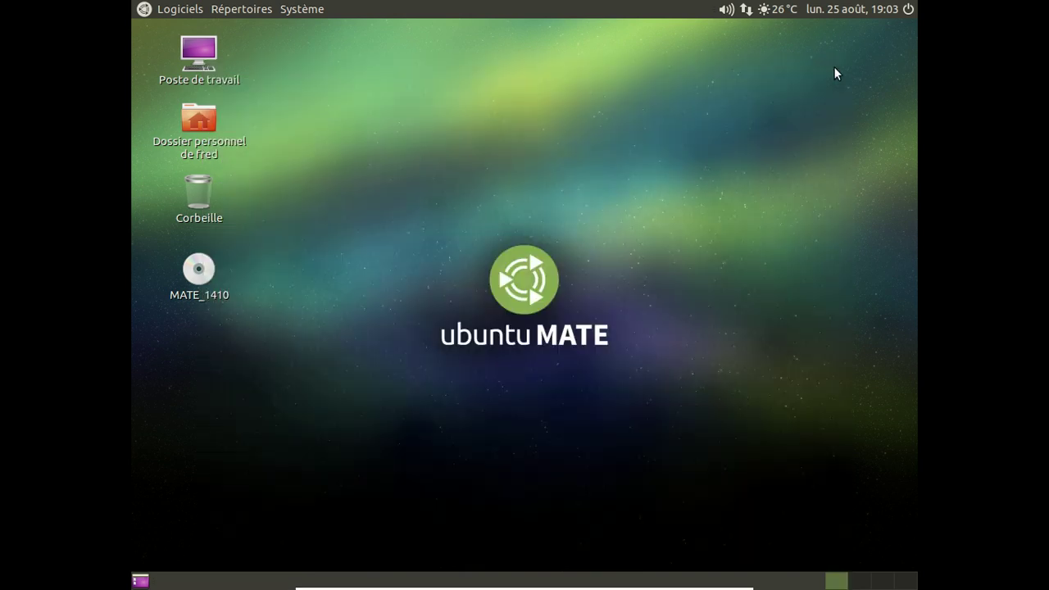
Review the bundled applications in the Internet, Son et vidéo and Accessoires categories without launching any.
{"action": "left_click", "coordinate": [178, 9]}
{"action": "mouse_move", "coordinate": [205, 123]}
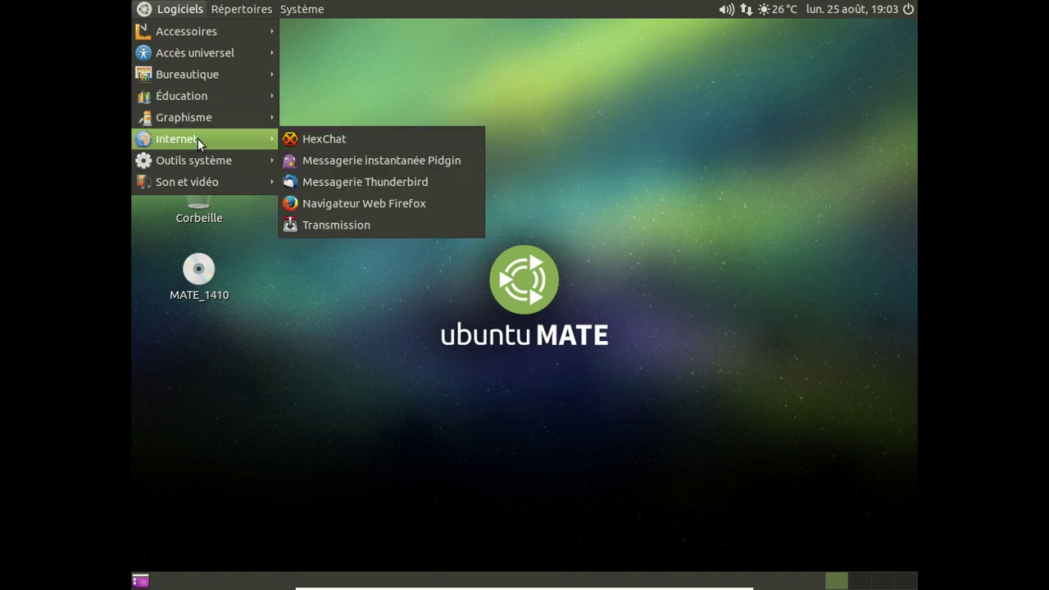
{"action": "mouse_move", "coordinate": [201, 167]}
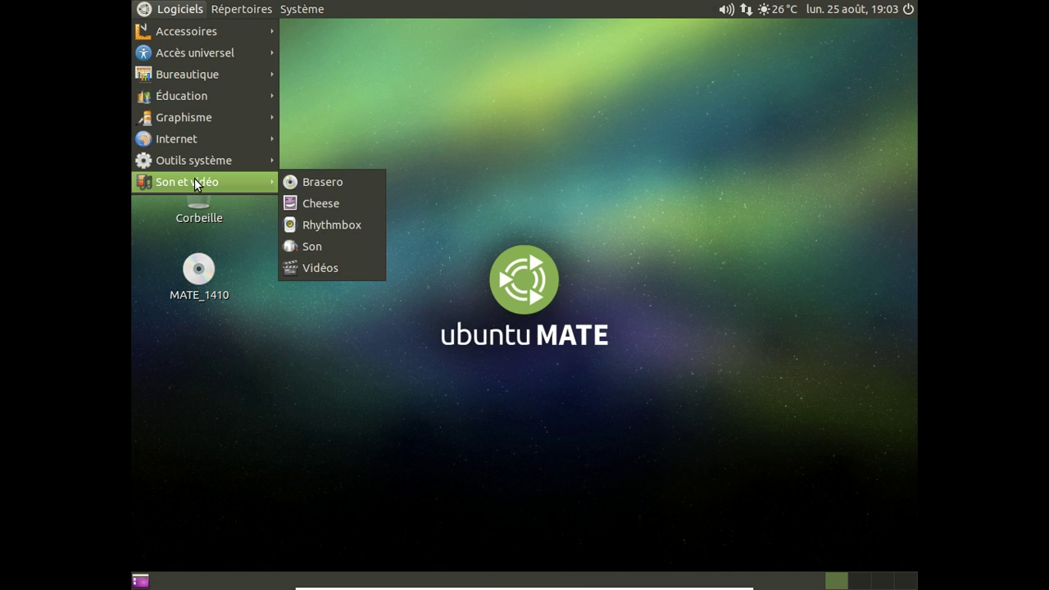
{"action": "mouse_move", "coordinate": [190, 40]}
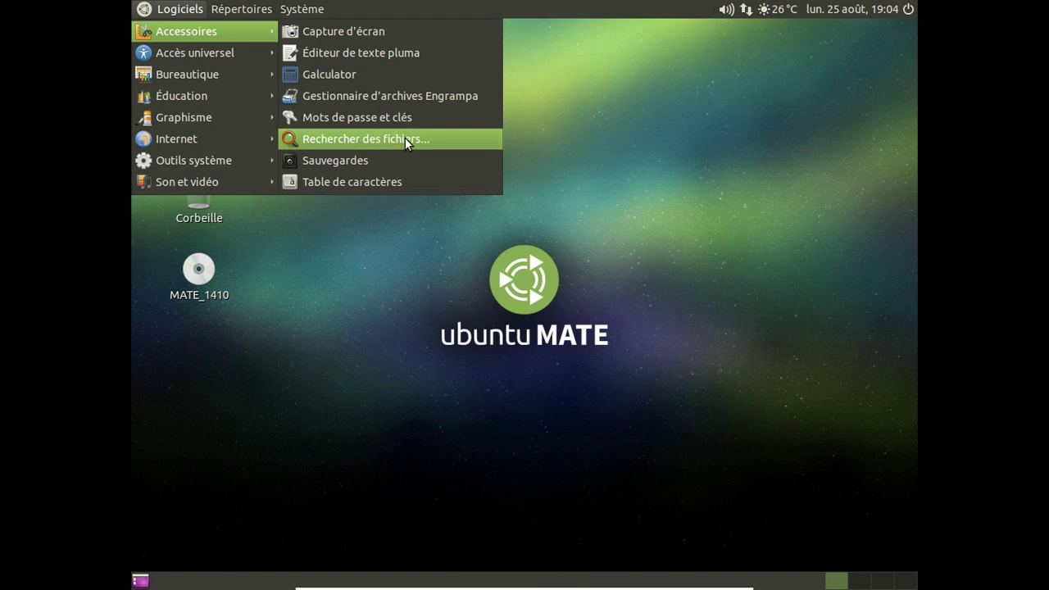
{"action": "left_click", "coordinate": [574, 124]}
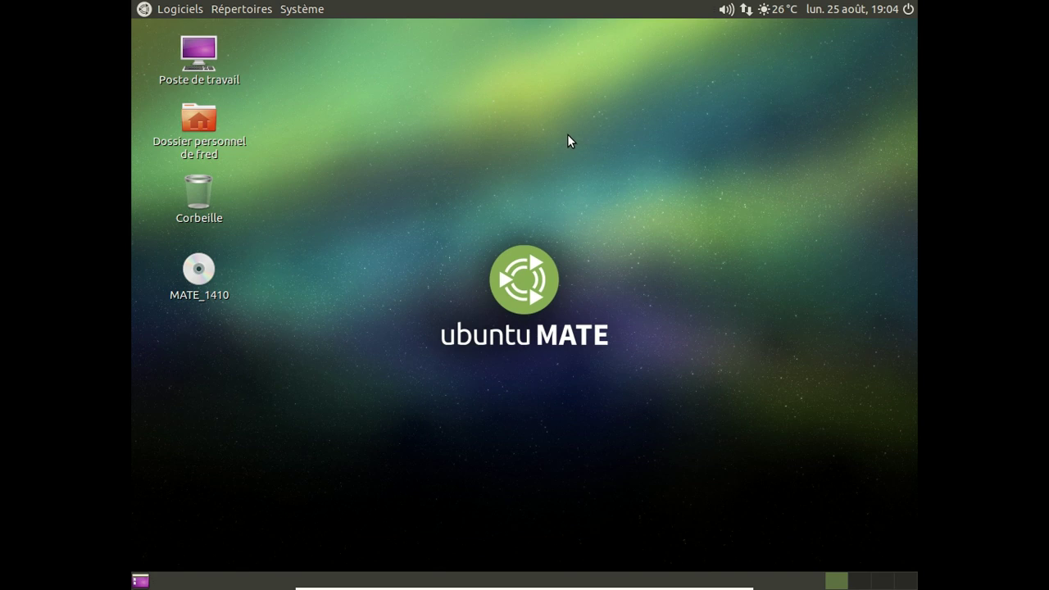
Shut down the Ubuntu MATE virtual machine from its desktop session and confirm the shutdown (Éteindre).
{"action": "left_click", "coordinate": [909, 9]}
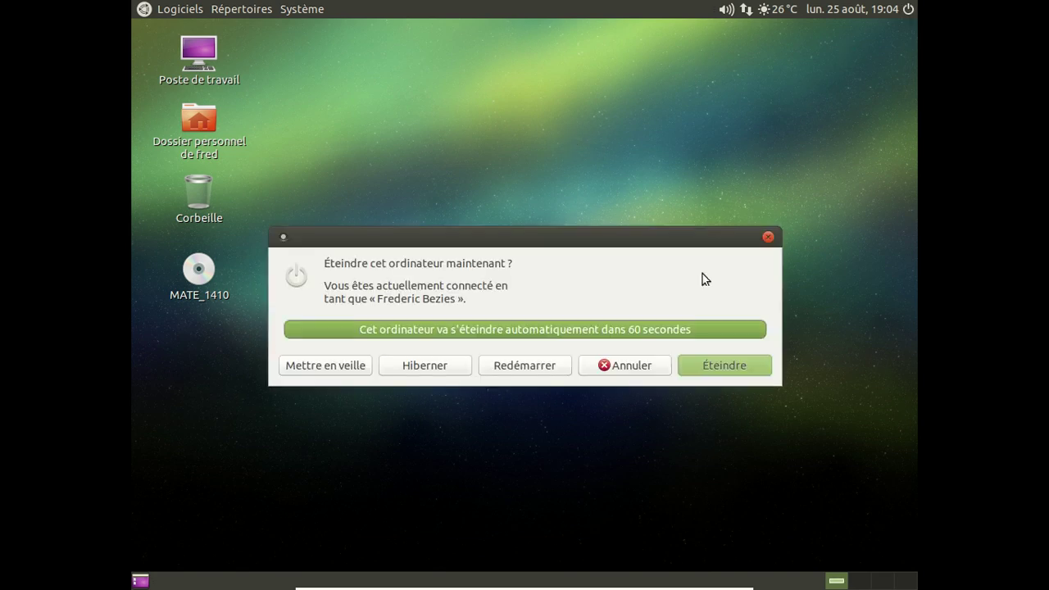
{"action": "left_click", "coordinate": [707, 361]}
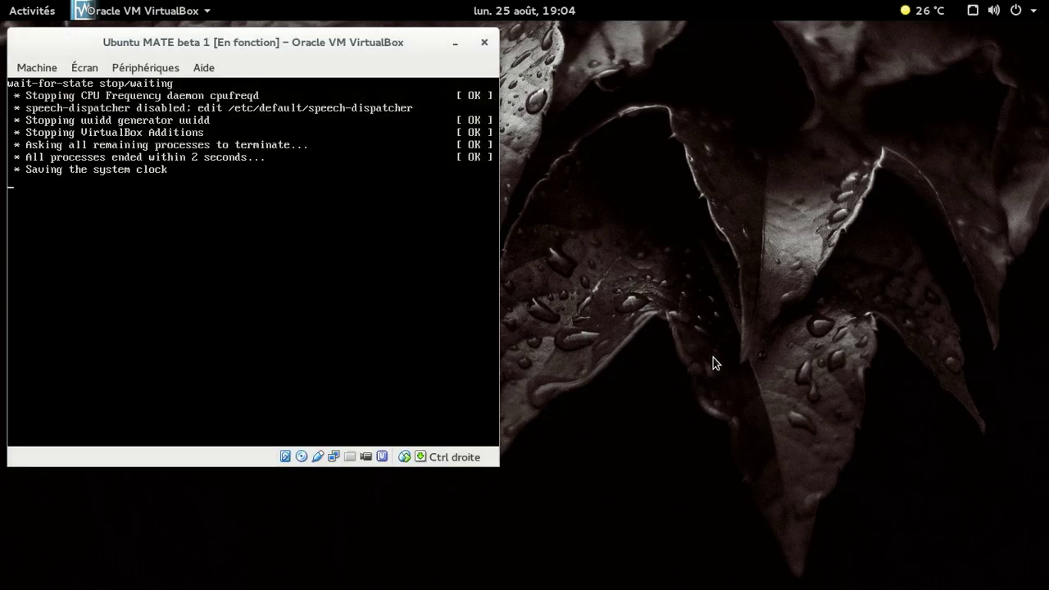
{"action": "key", "text": "super"}
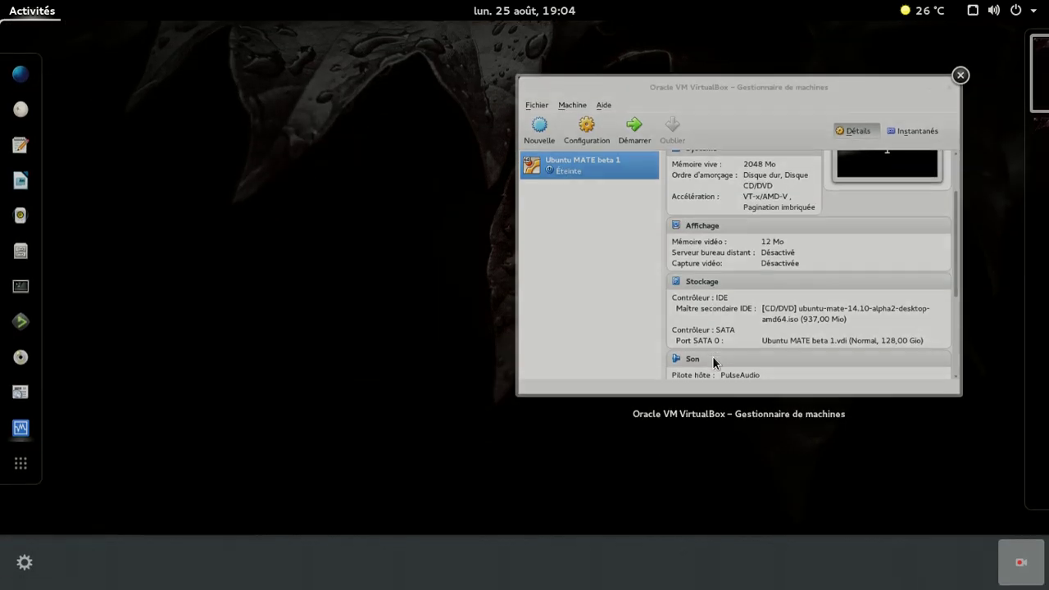
{"action": "left_click", "coordinate": [1022, 562]}
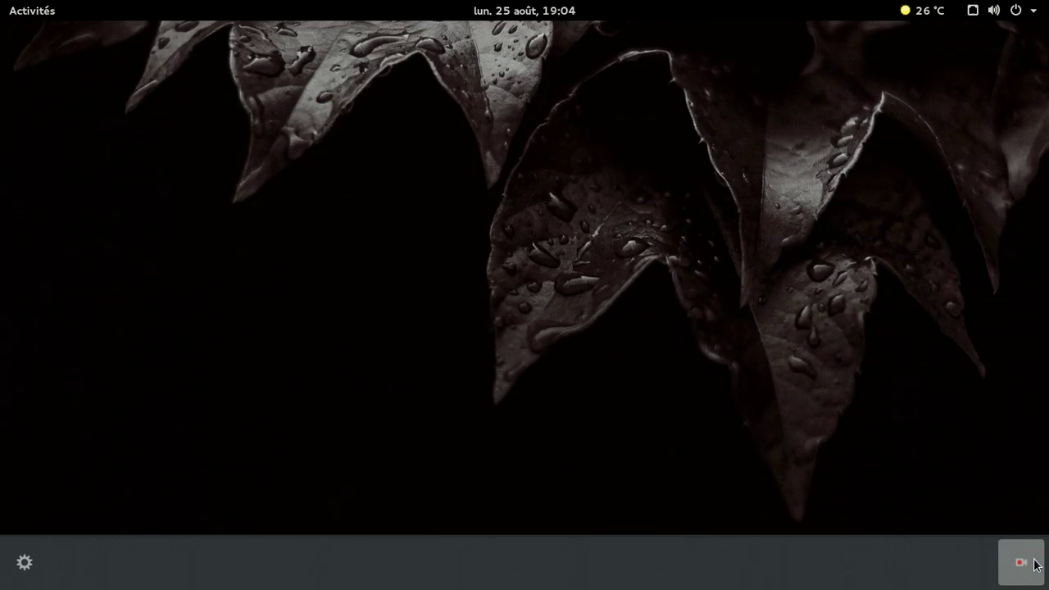